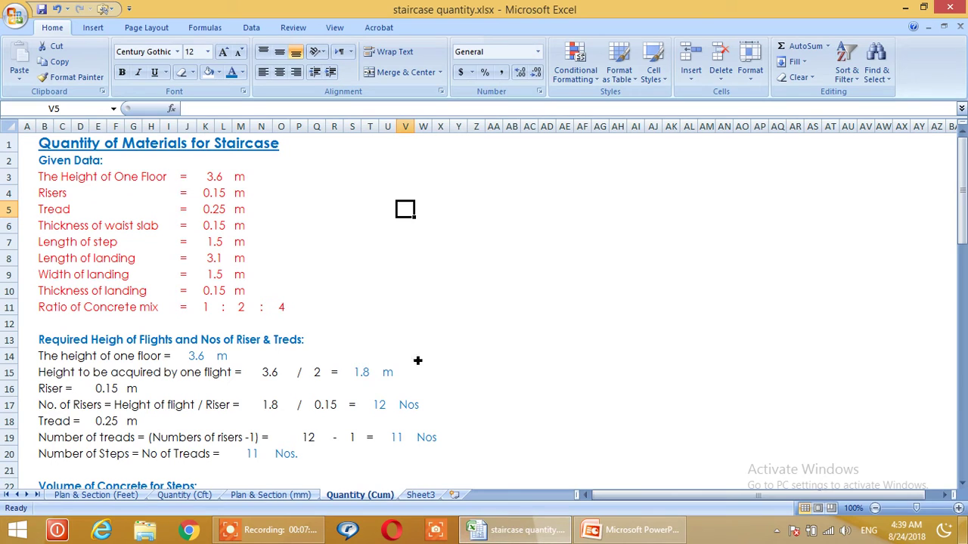
Step: Review the staircase's given data and the flight height, riser and tread calculations on the Quantity (Cum) sheet
click(322, 261)
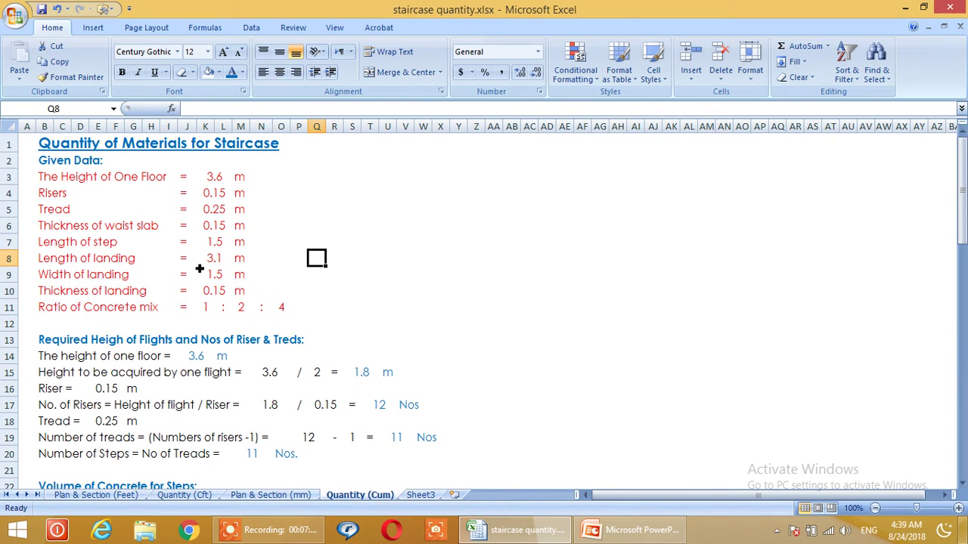
scroll(452, 278, down, 1)
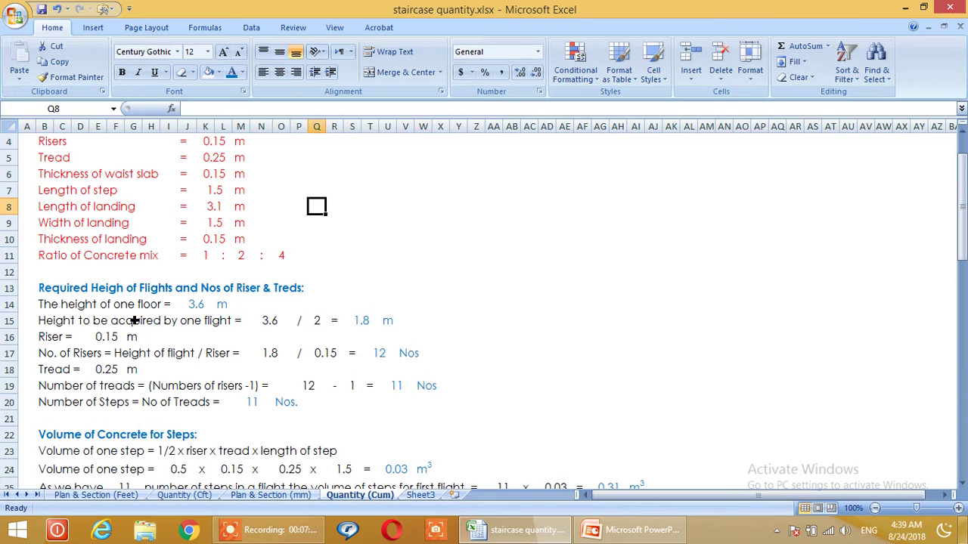
click(59, 308)
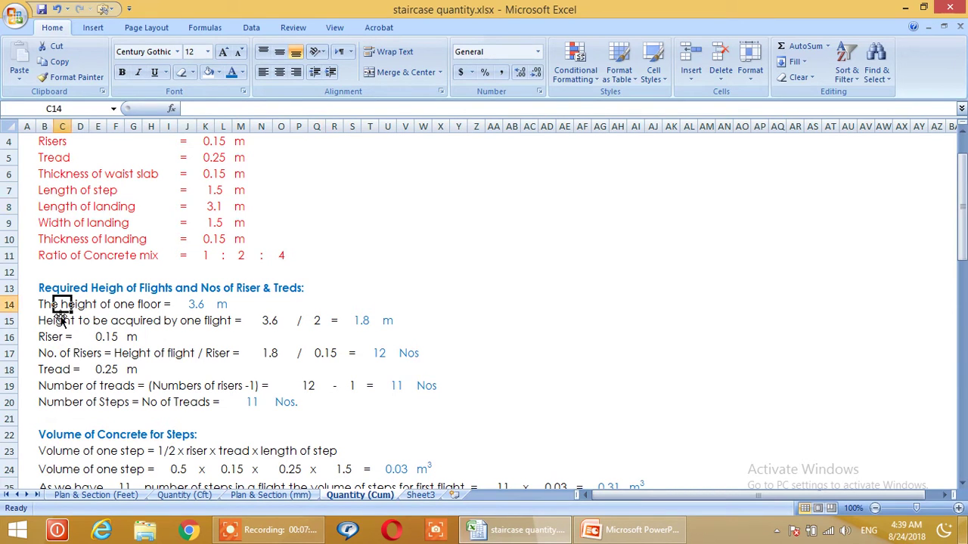
click(48, 310)
click(493, 306)
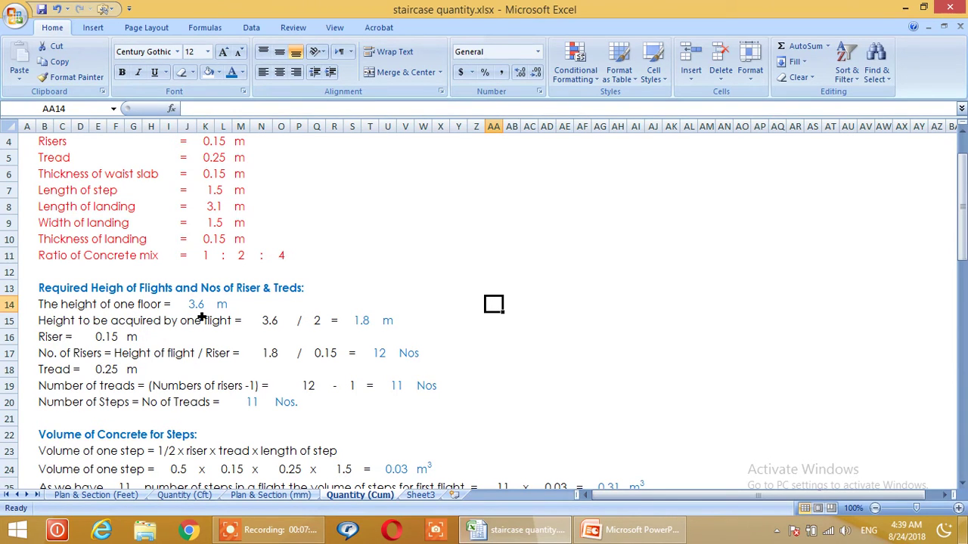
scroll(202, 317, up, 1)
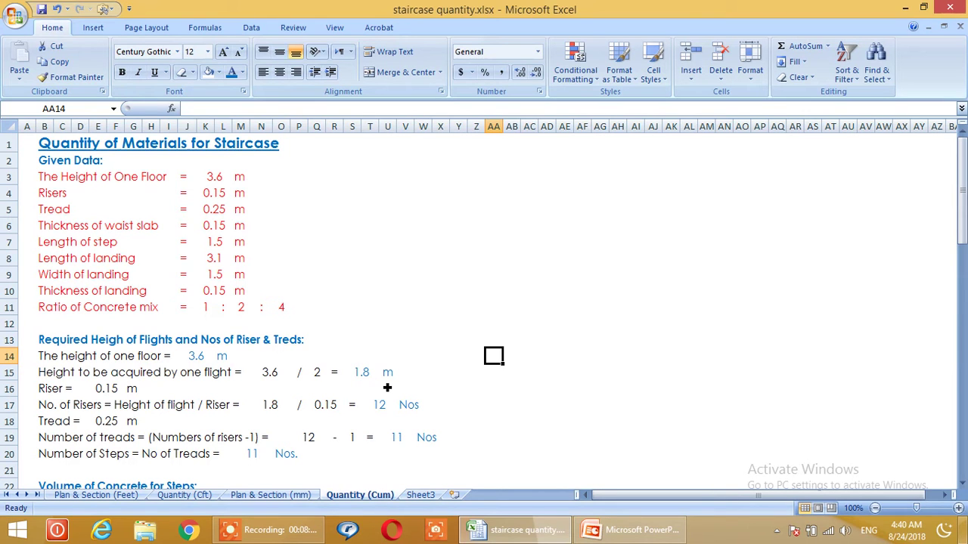
click(98, 406)
click(65, 392)
click(55, 394)
click(49, 392)
click(106, 392)
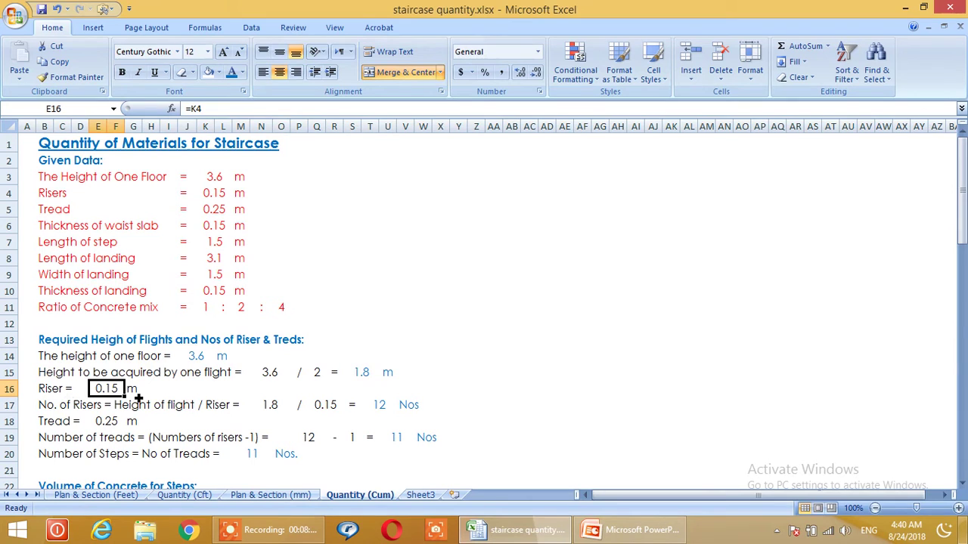
click(166, 393)
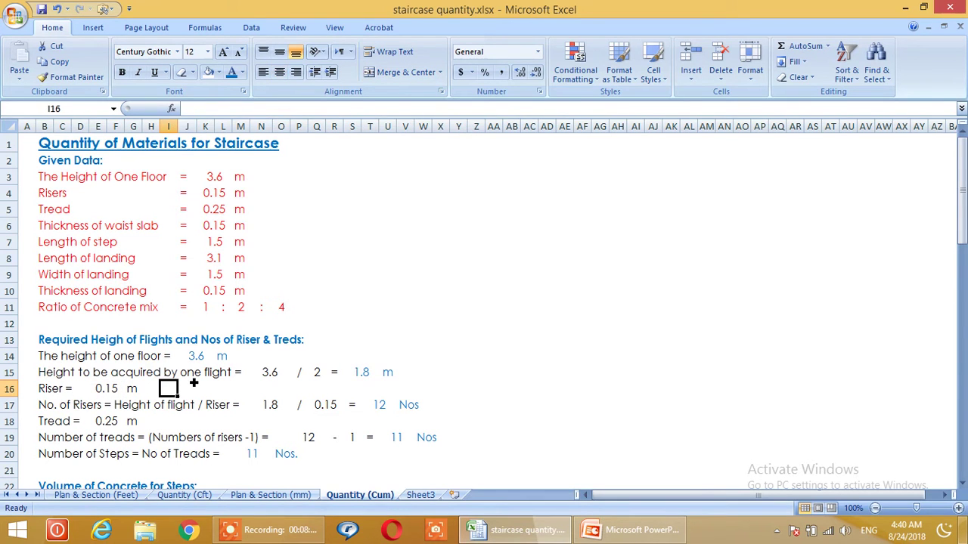
scroll(194, 384, down, 1)
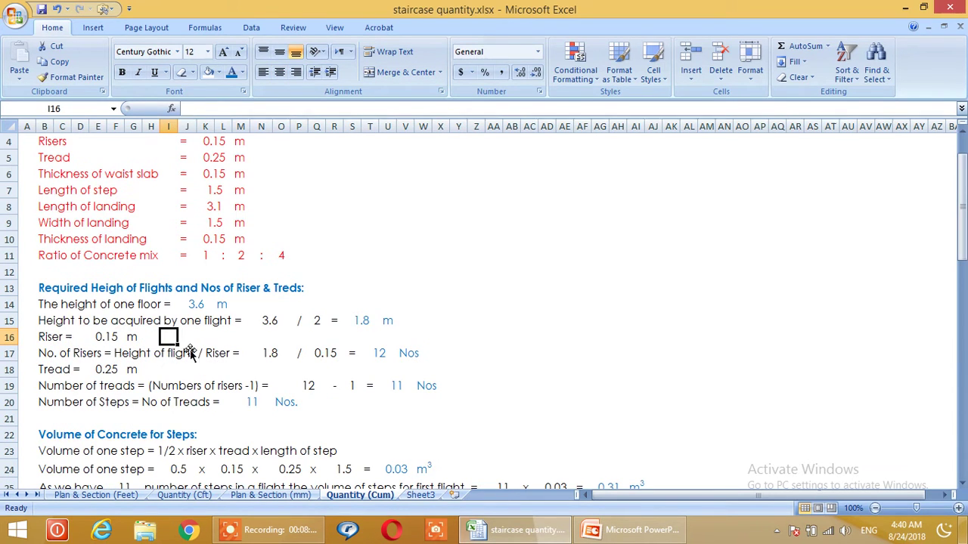
click(47, 357)
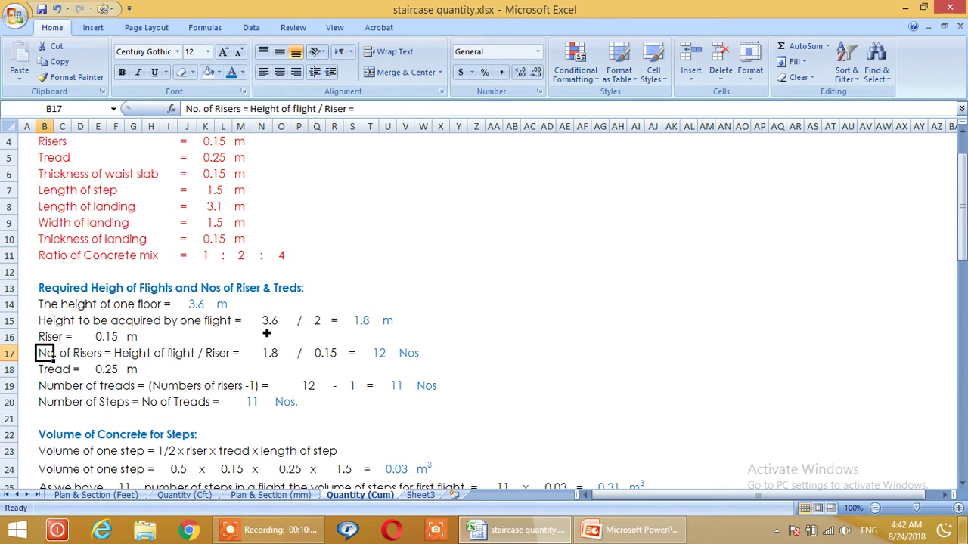
Step: Examine the concrete volume calculations for steps, waist slab and landing, and the cement, sand and aggregate quantities
scroll(267, 332, down, 1)
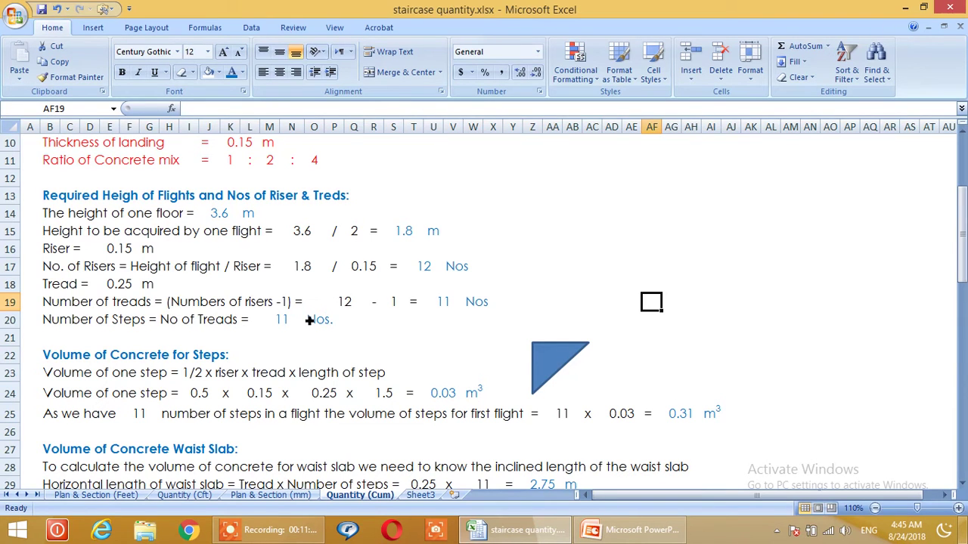
scroll(311, 321, down, 2)
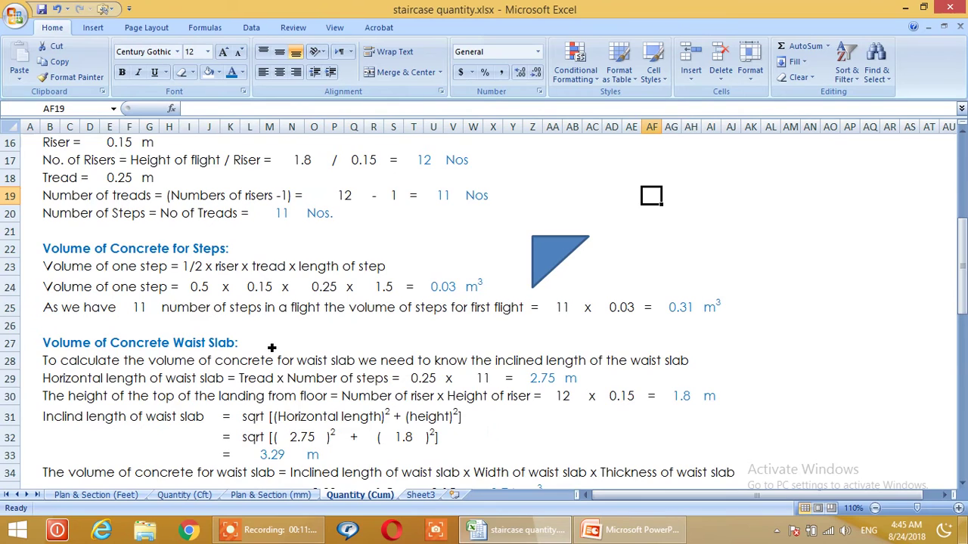
scroll(272, 346, down, 1)
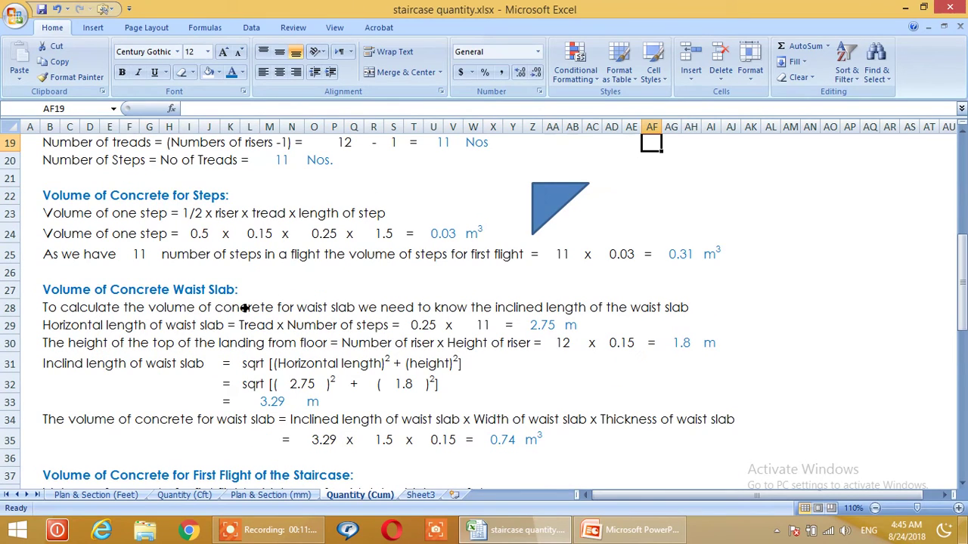
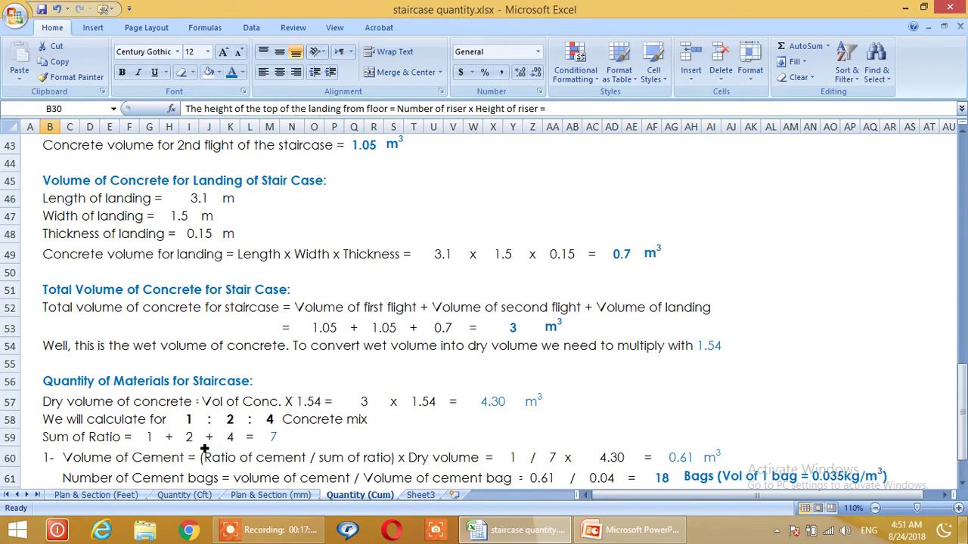
scroll(259, 439, down, 1)
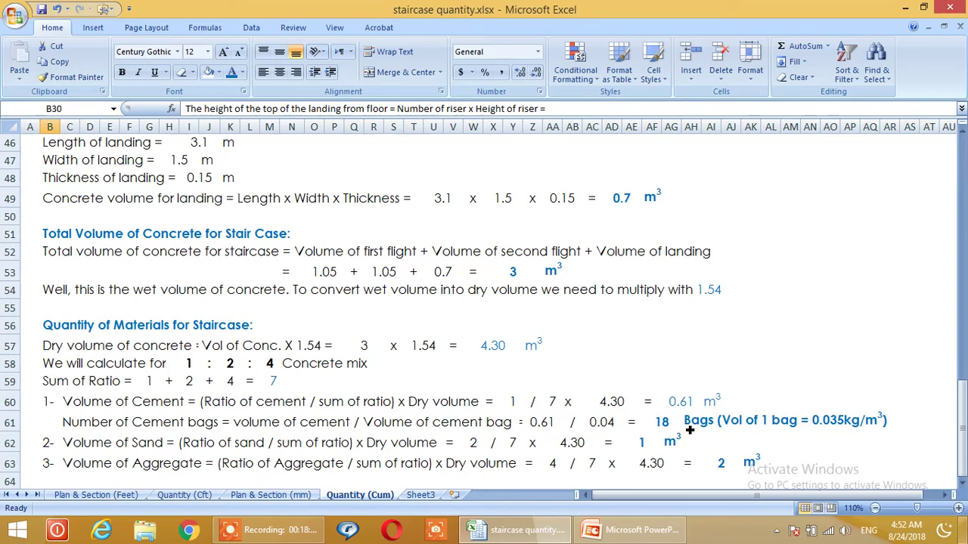
click(611, 424)
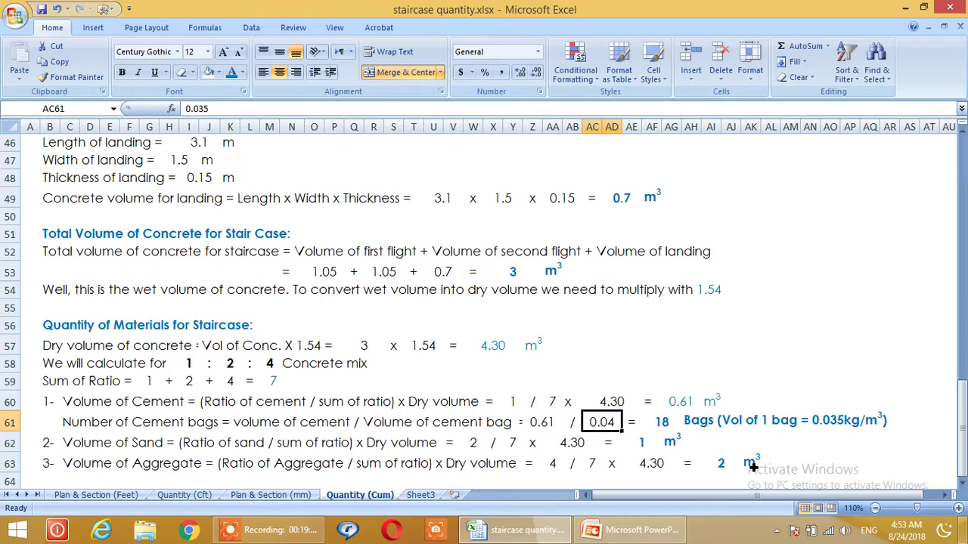
click(730, 445)
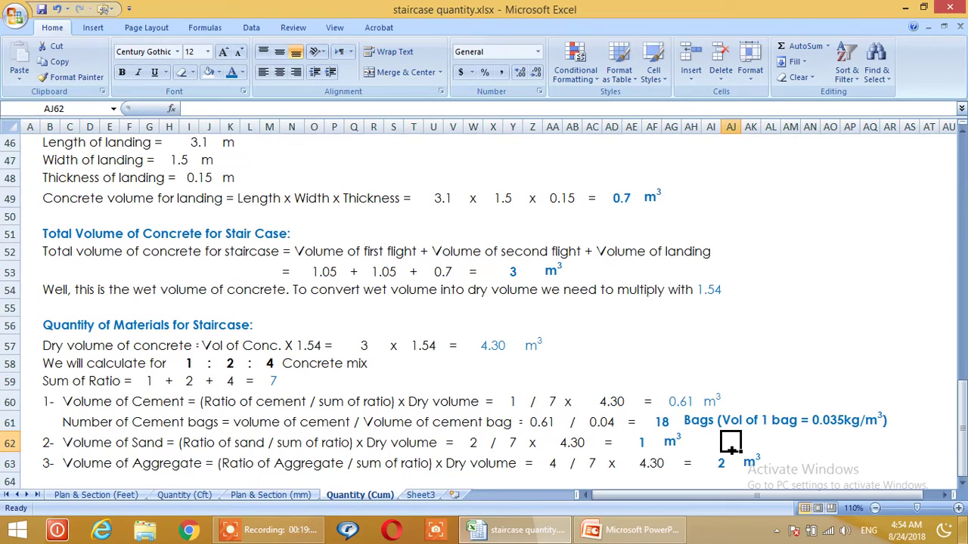
click(572, 381)
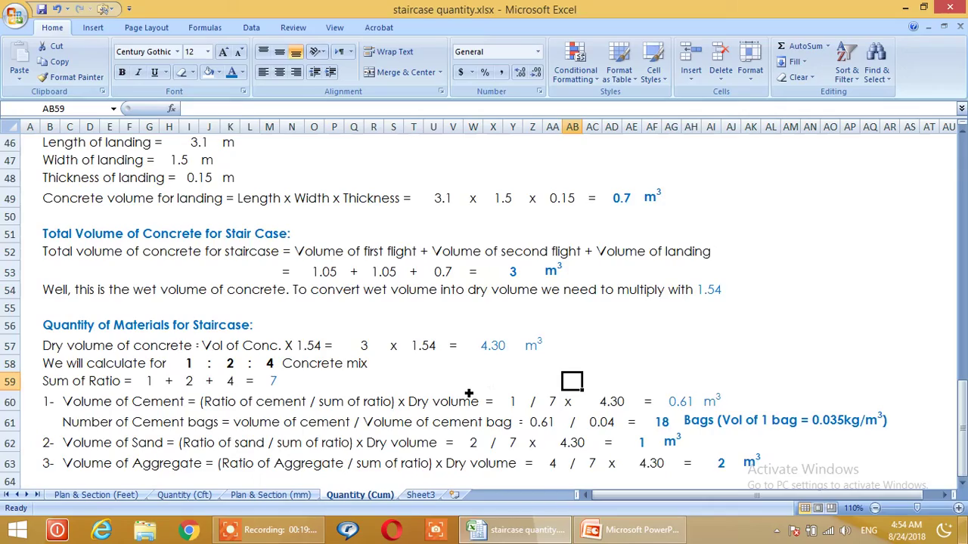
Step: Go back through the calculations to the given data and inspect the cell reference behind the flight height in N17
scroll(469, 393, up, 3)
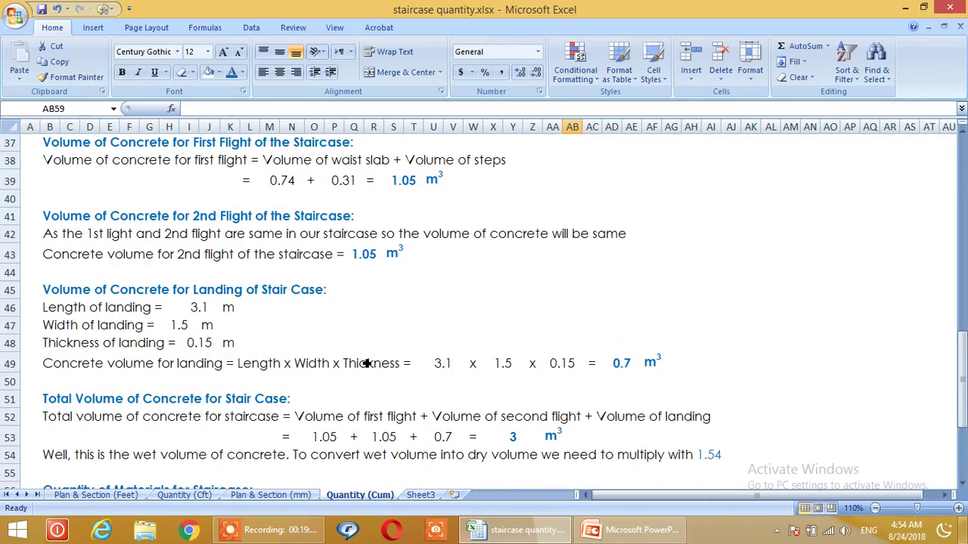
scroll(366, 363, up, 8)
scroll(366, 363, up, 4)
scroll(368, 362, down, 2)
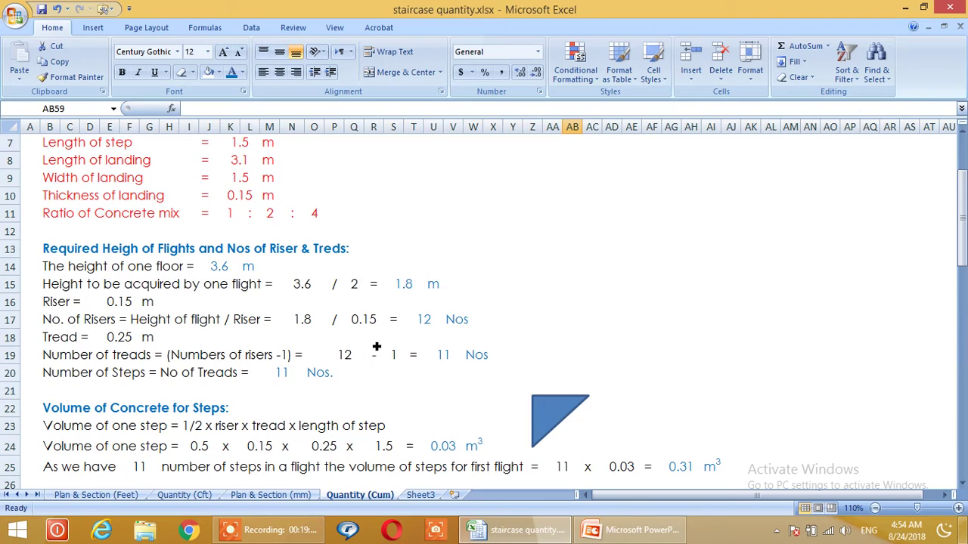
click(335, 281)
click(305, 319)
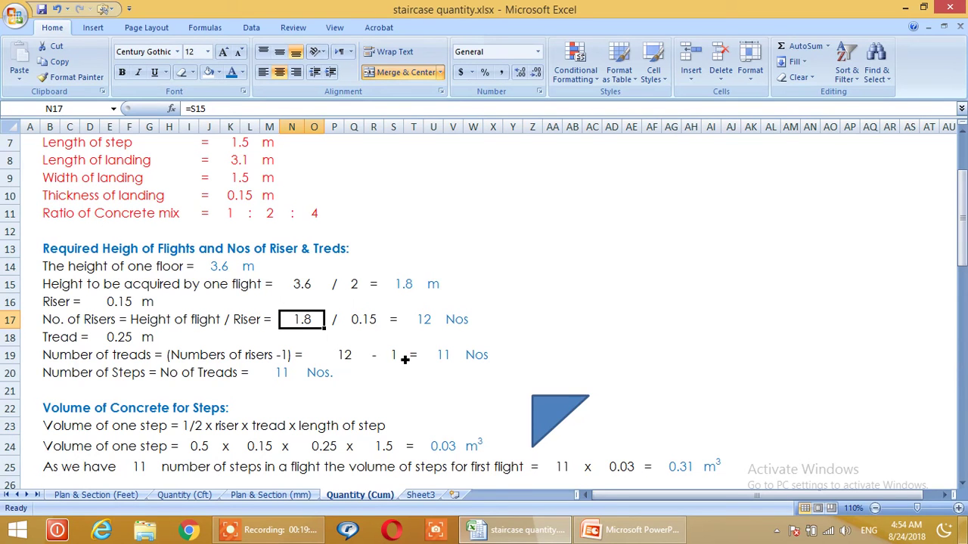
scroll(405, 360, up, 2)
scroll(405, 359, down, 1)
scroll(404, 359, up, 1)
scroll(405, 360, down, 1)
scroll(404, 359, up, 1)
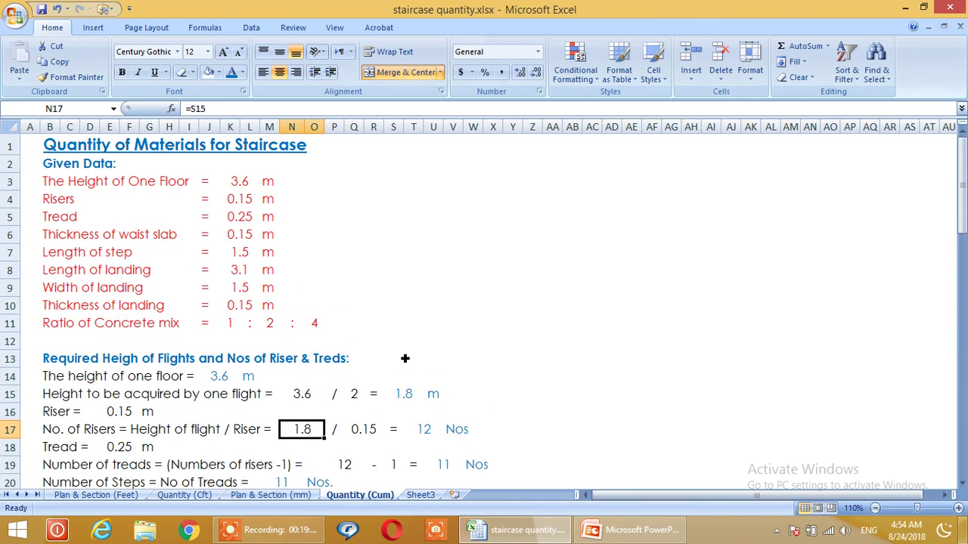
Step: Clear the height of one floor in J14 and re-enter it as a link to the given floor height, =K3
click(231, 380)
click(474, 341)
click(227, 384)
click(499, 326)
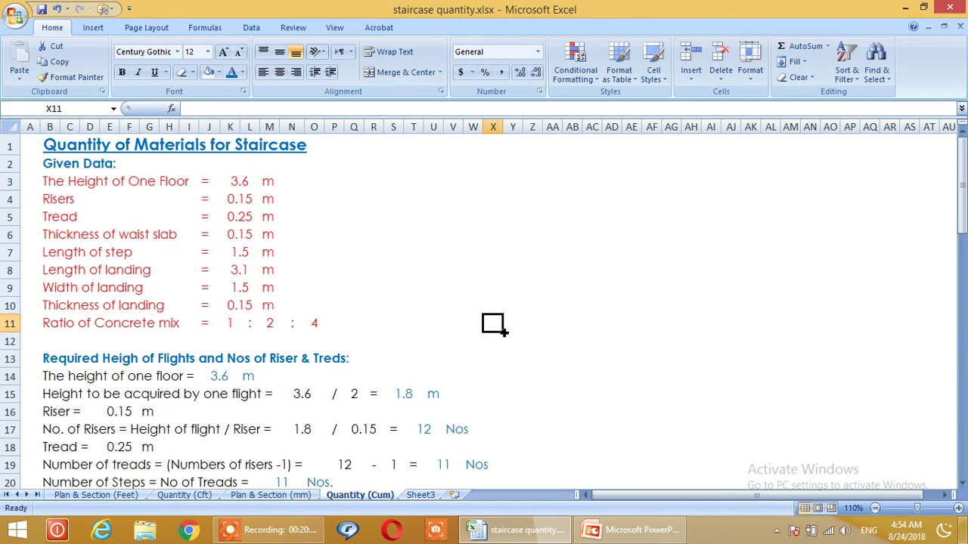
click(223, 378)
key(Delete)
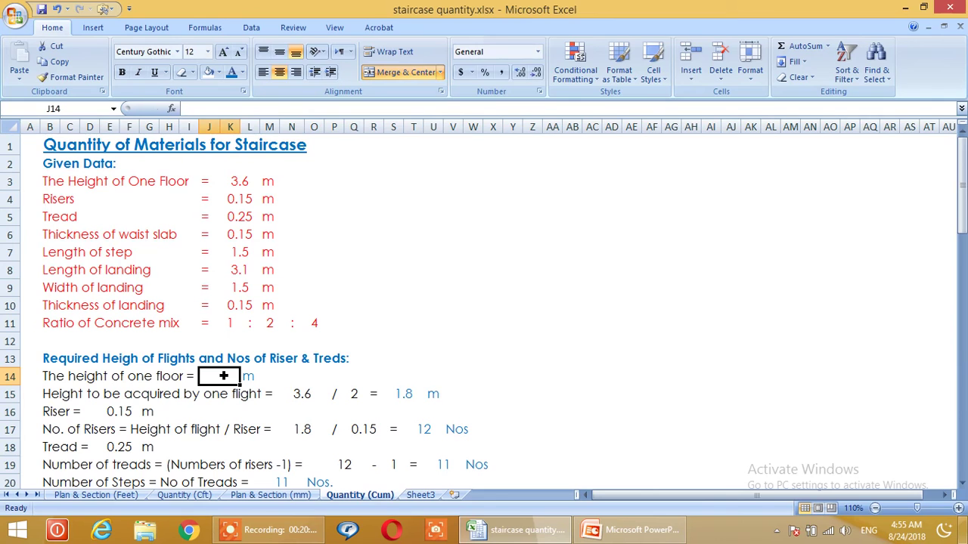
text(=)
click(248, 184)
key(Return)
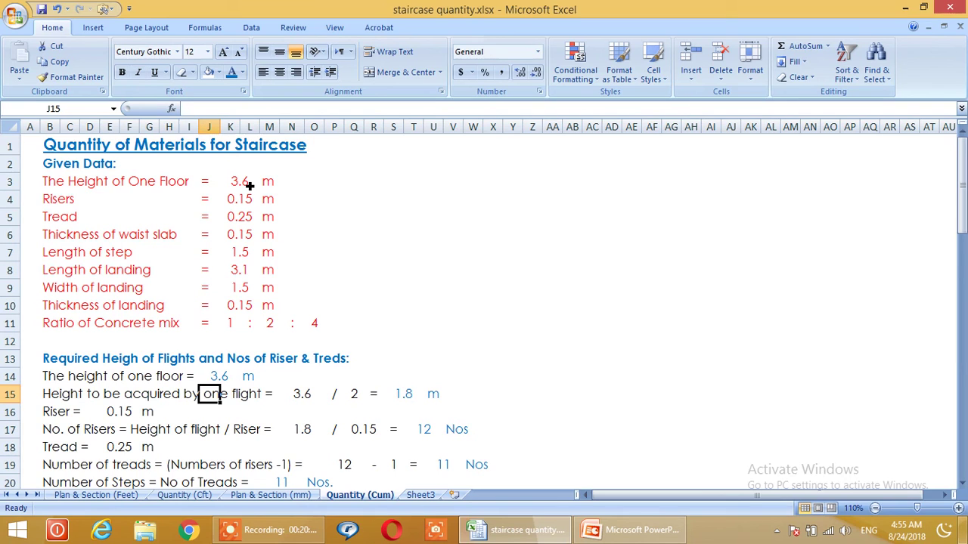
click(228, 380)
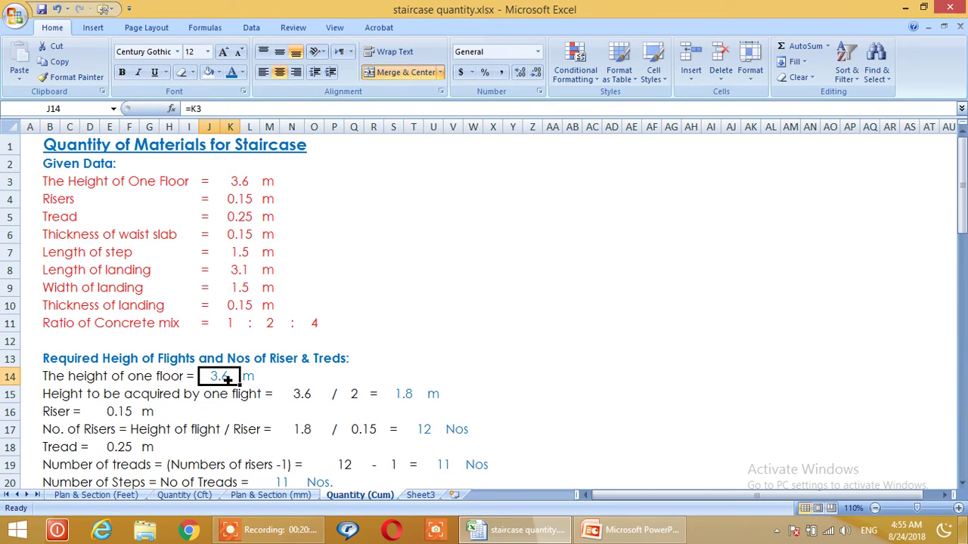
text(=)
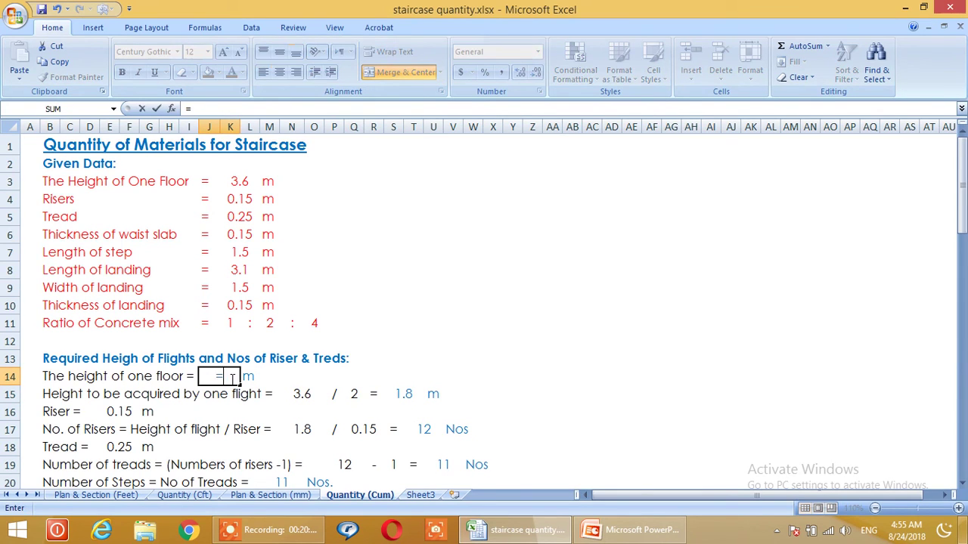
click(239, 183)
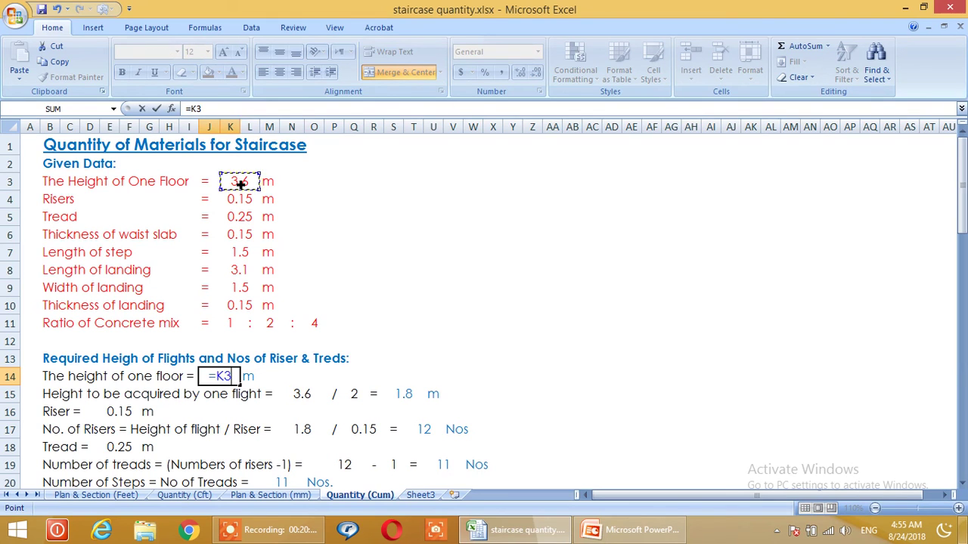
key(Return)
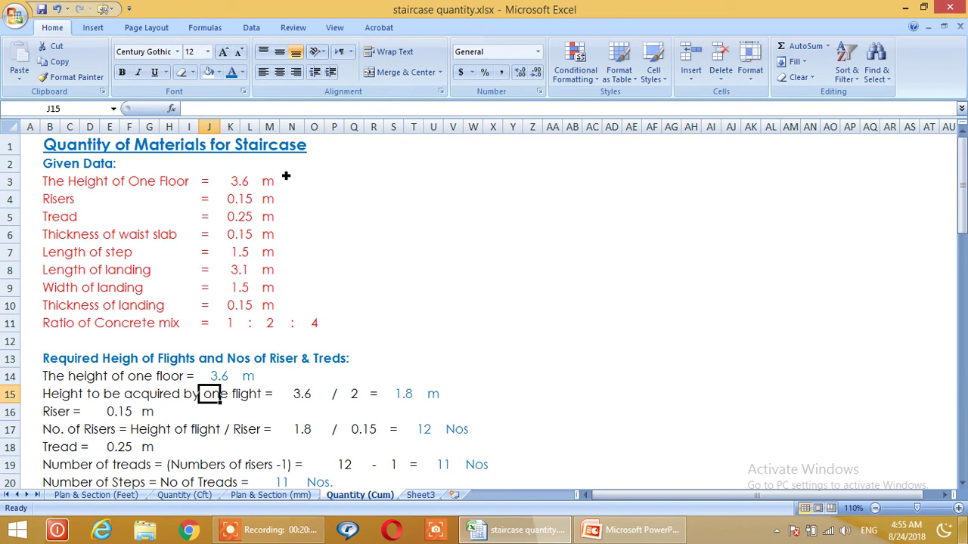
Step: Clear the one-flight height result in S15 and rebuild it as a formula dividing row 15's floor height cell by the cell containing 2
scroll(486, 216, down, 1)
scroll(485, 216, down, 1)
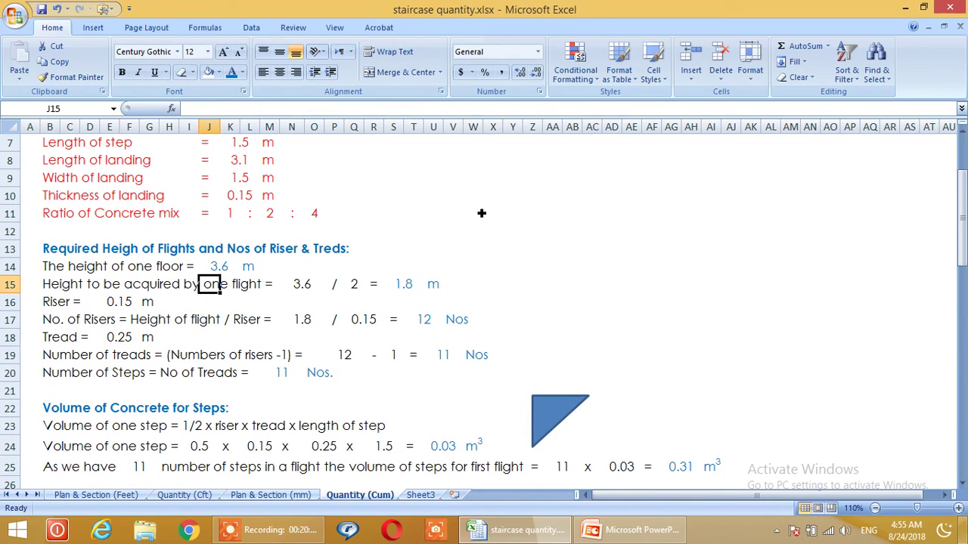
scroll(484, 245, down, 1)
scroll(484, 244, up, 1)
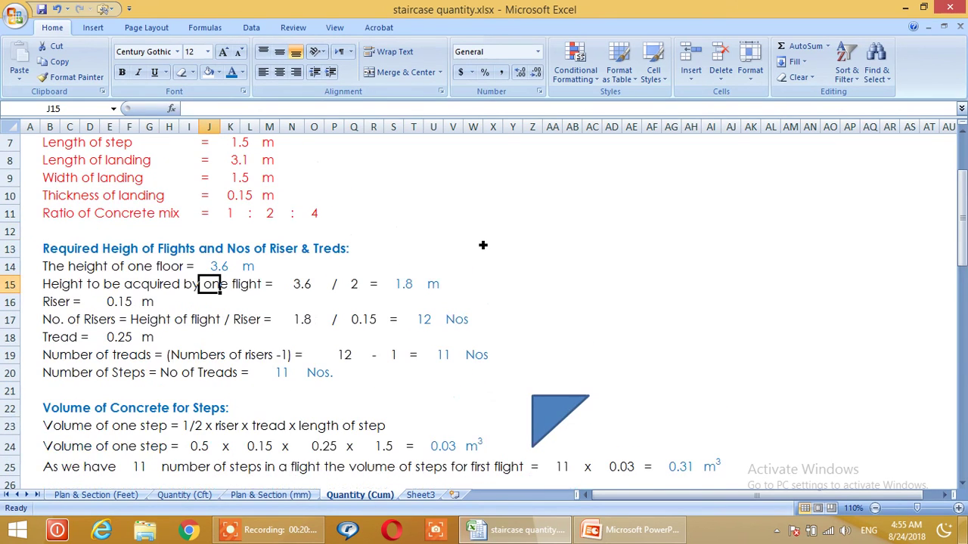
click(404, 284)
key(Delete)
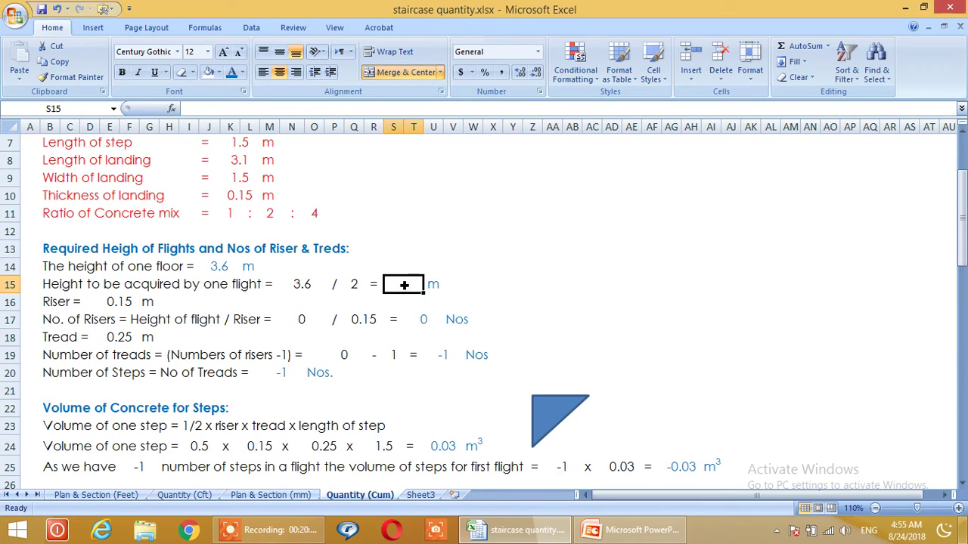
click(592, 248)
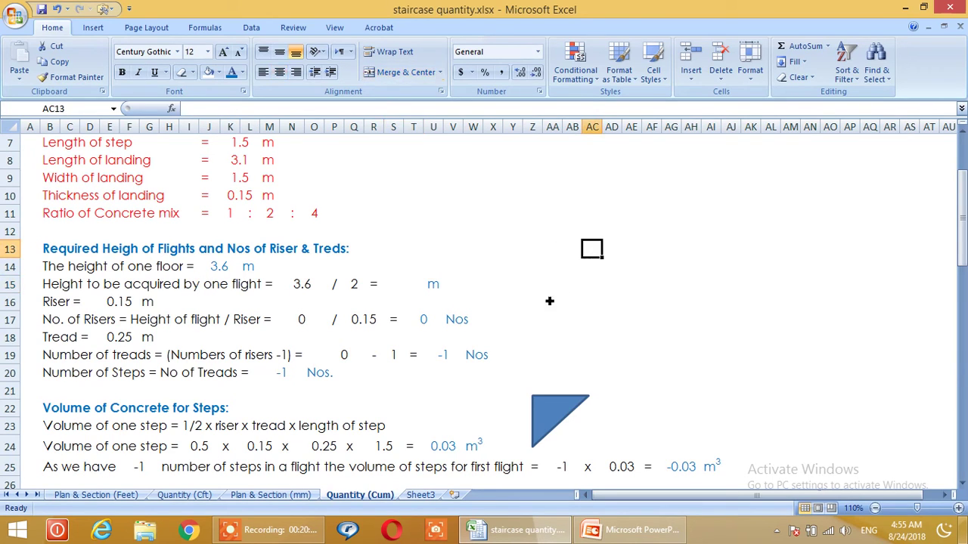
click(404, 286)
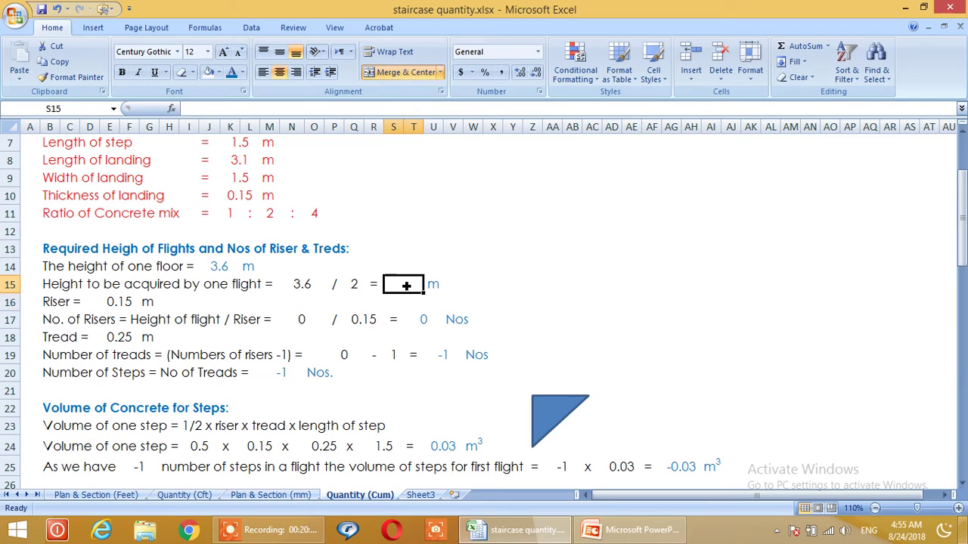
text(=)
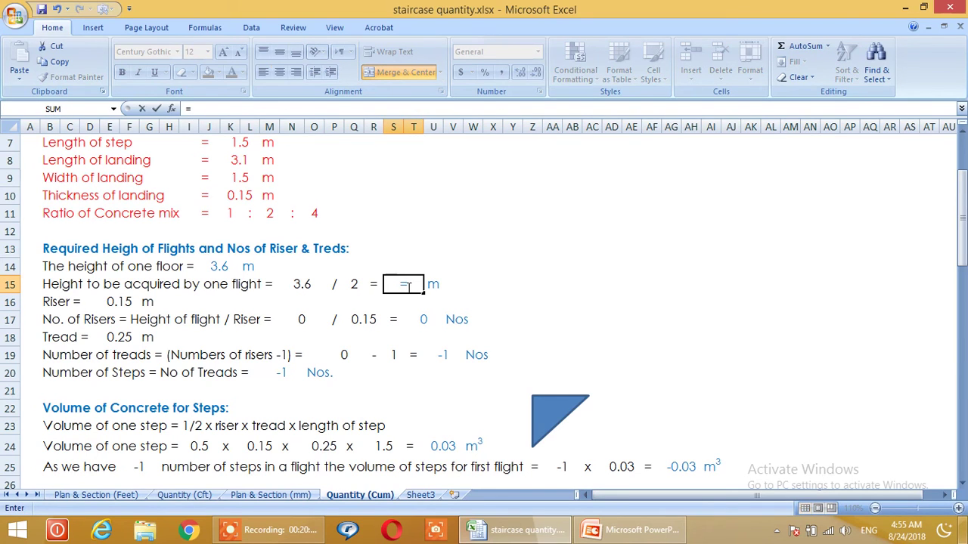
click(309, 285)
text(/)
click(356, 285)
key(Return)
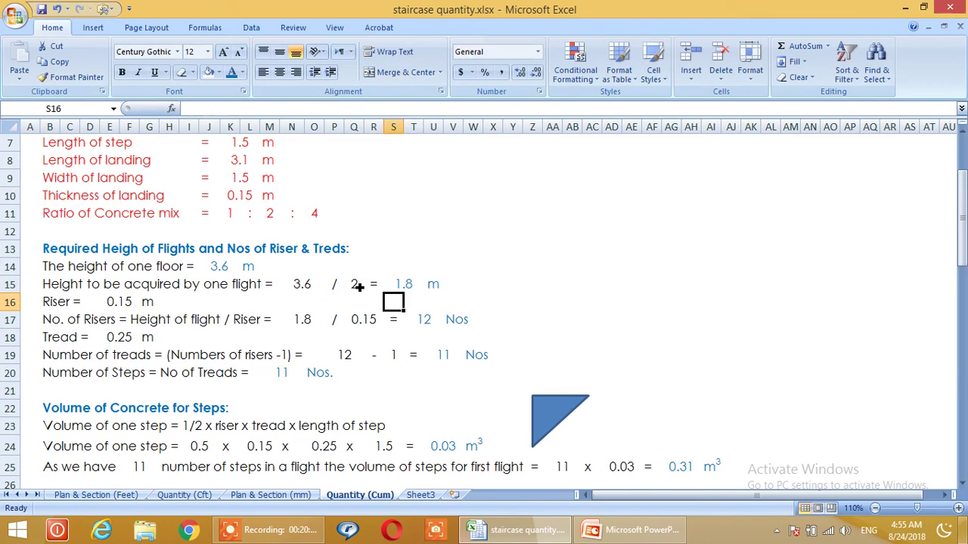
Step: Clear the volume of one step in U24 and rebuild it as the product of row 24's four factors, =I24*L24*O24*R24
click(412, 285)
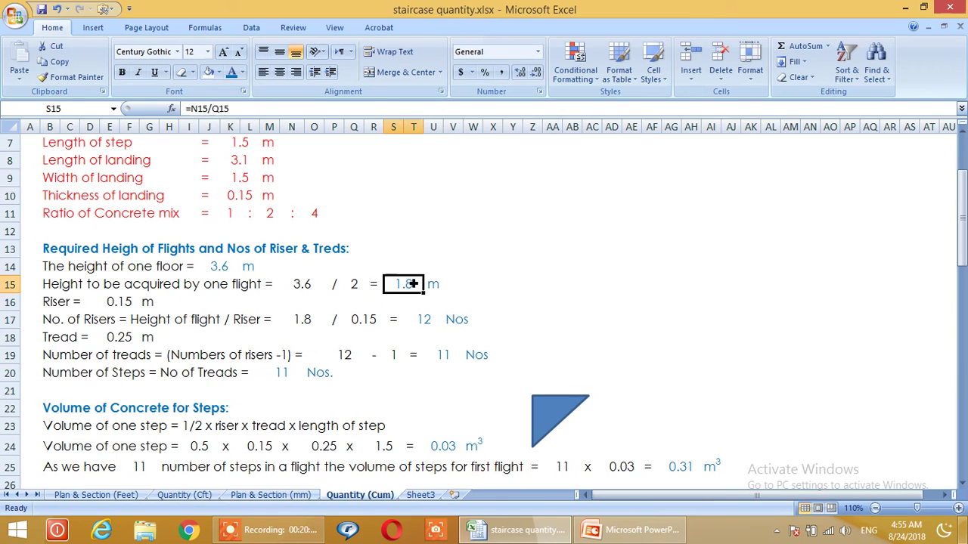
scroll(458, 292, down, 3)
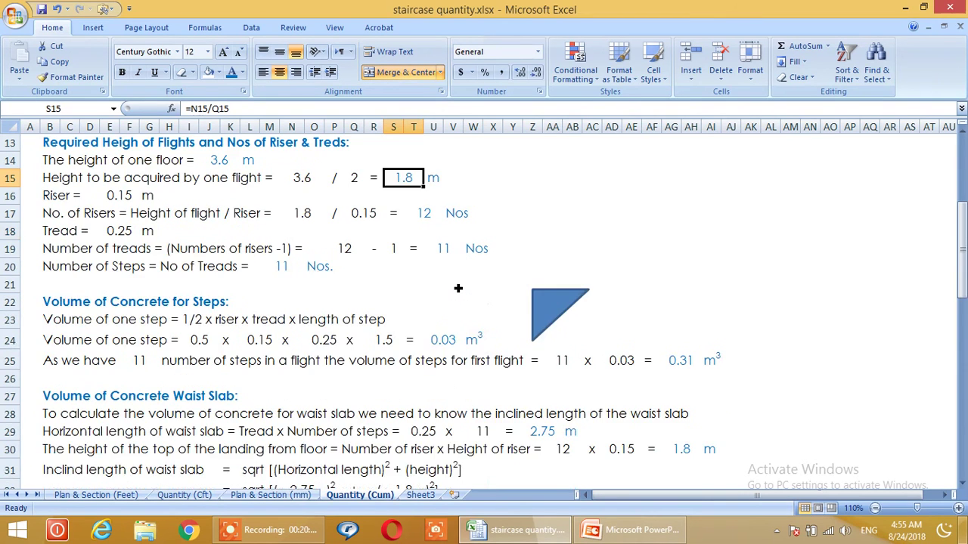
scroll(374, 298, down, 1)
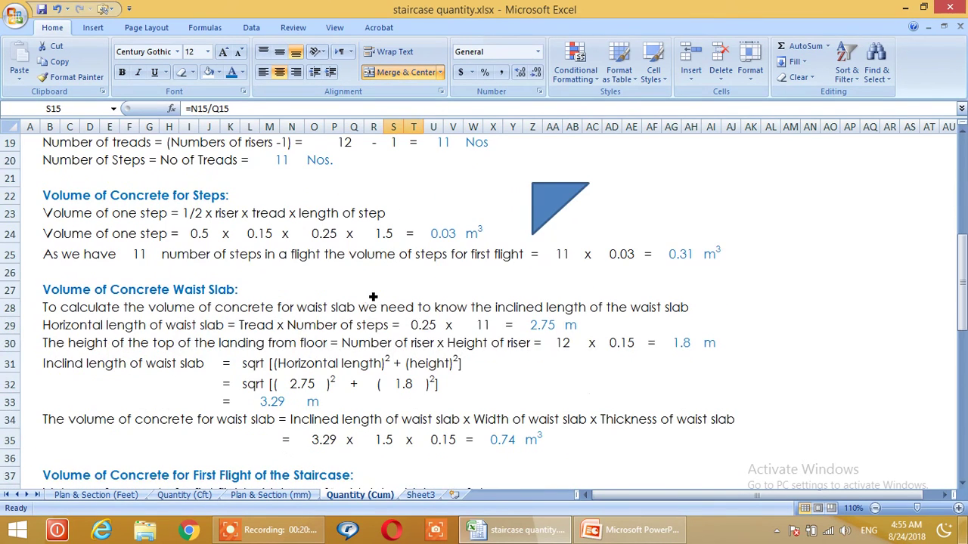
click(452, 237)
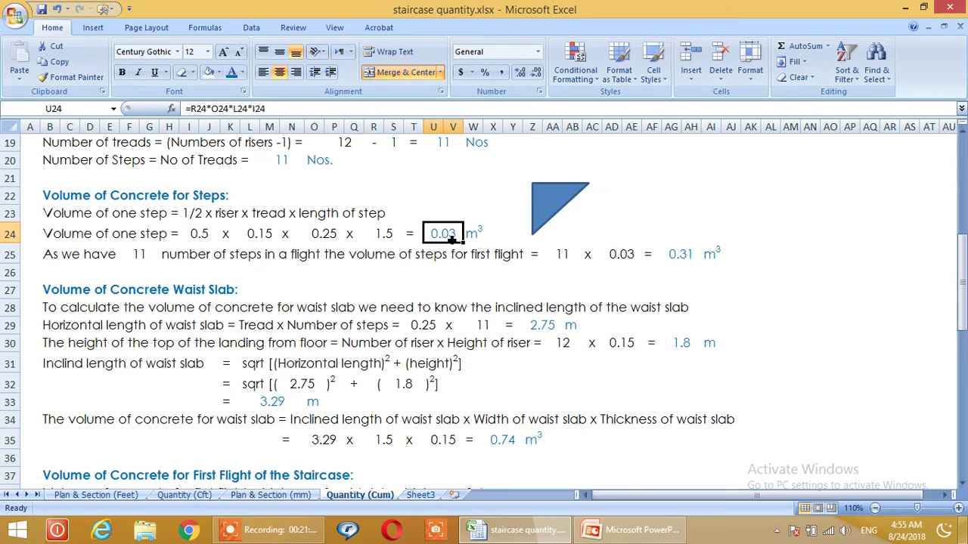
key(Delete)
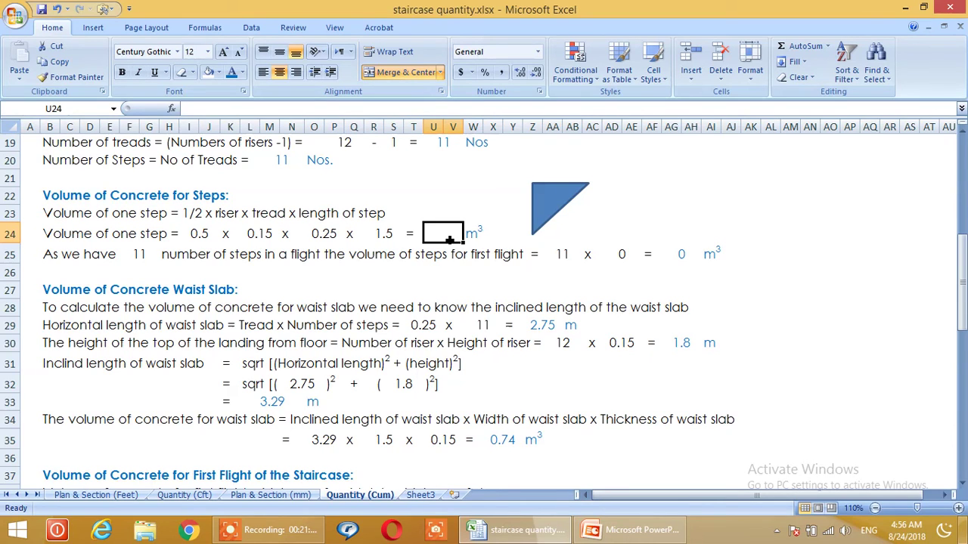
text(=)
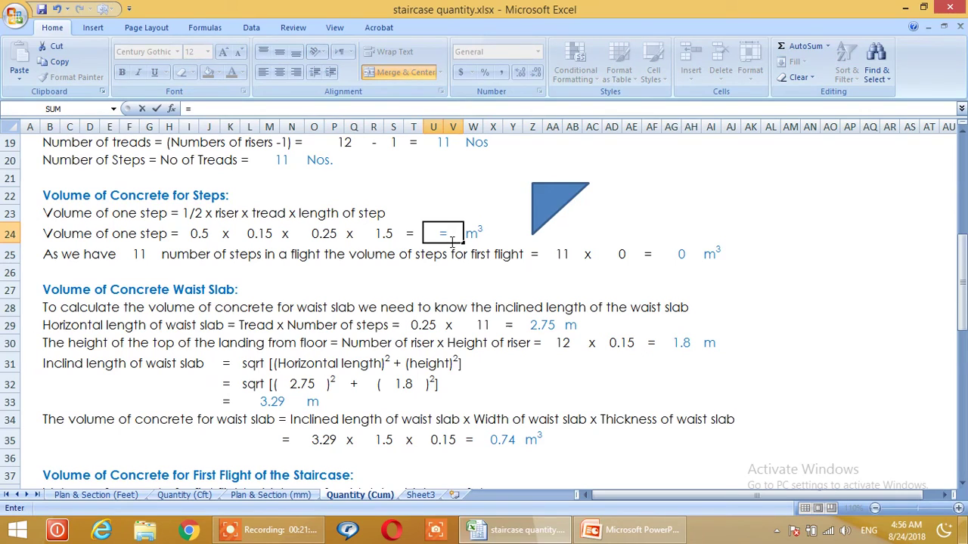
click(207, 237)
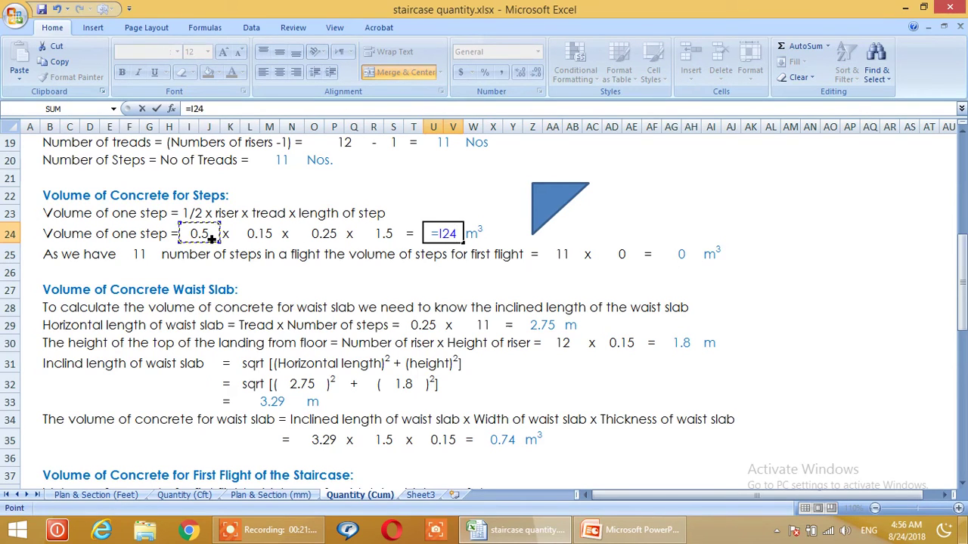
text(*)
click(265, 238)
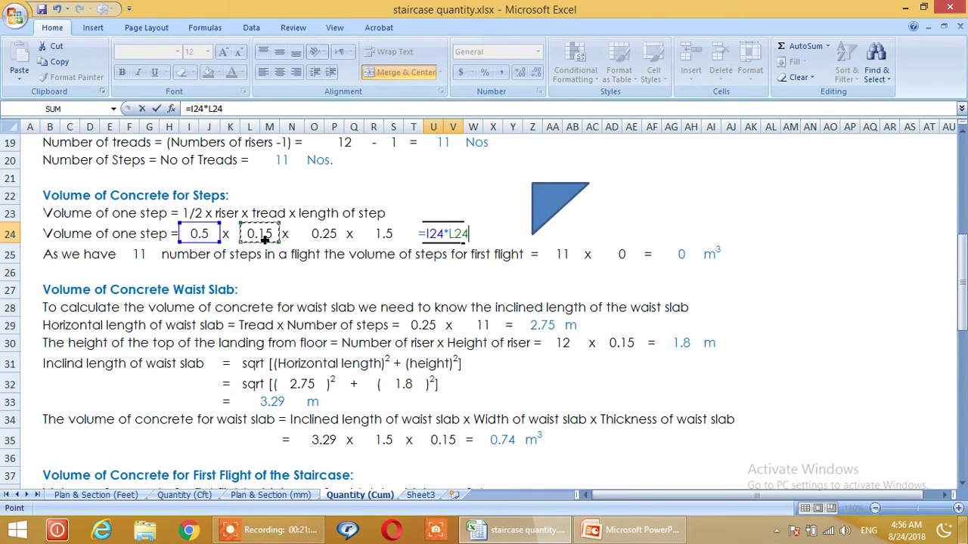
text(*)
click(332, 237)
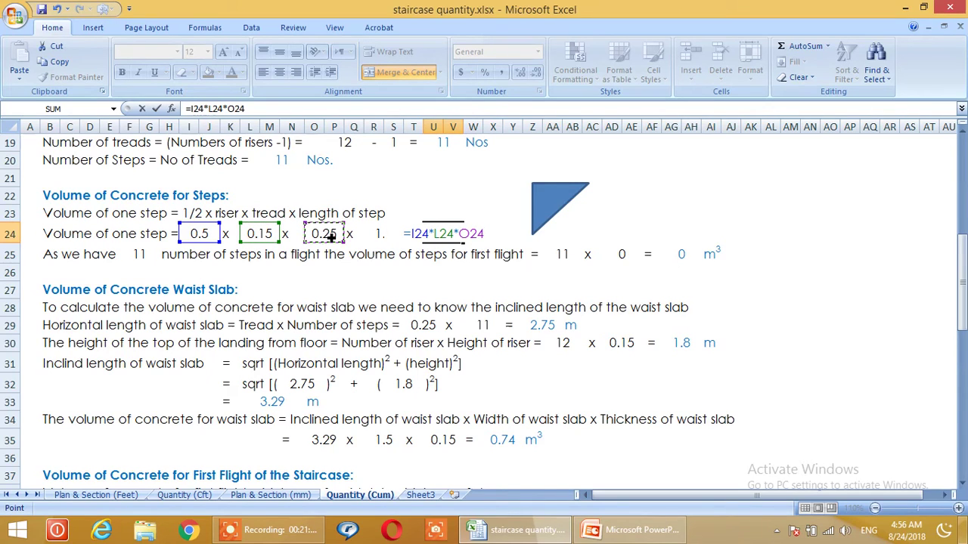
text(*)
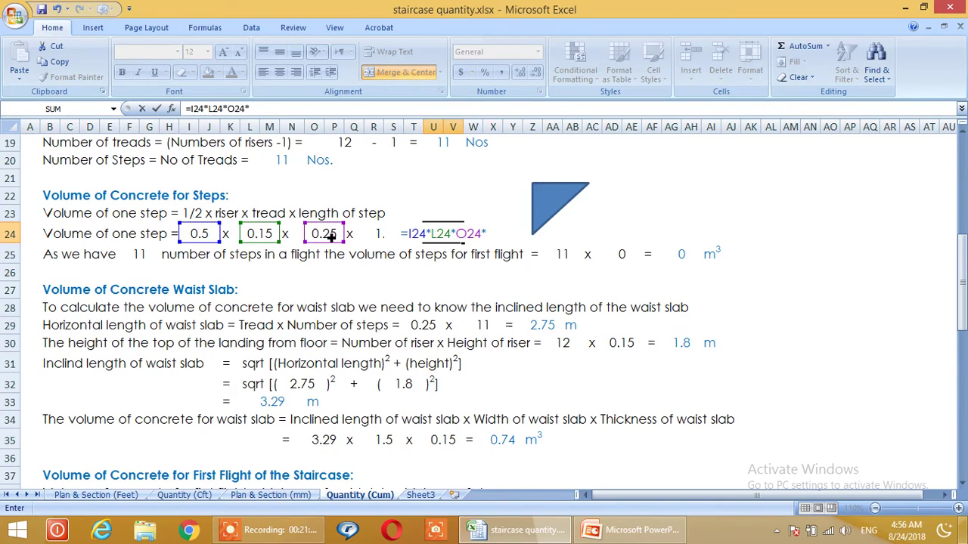
click(373, 235)
key(Return)
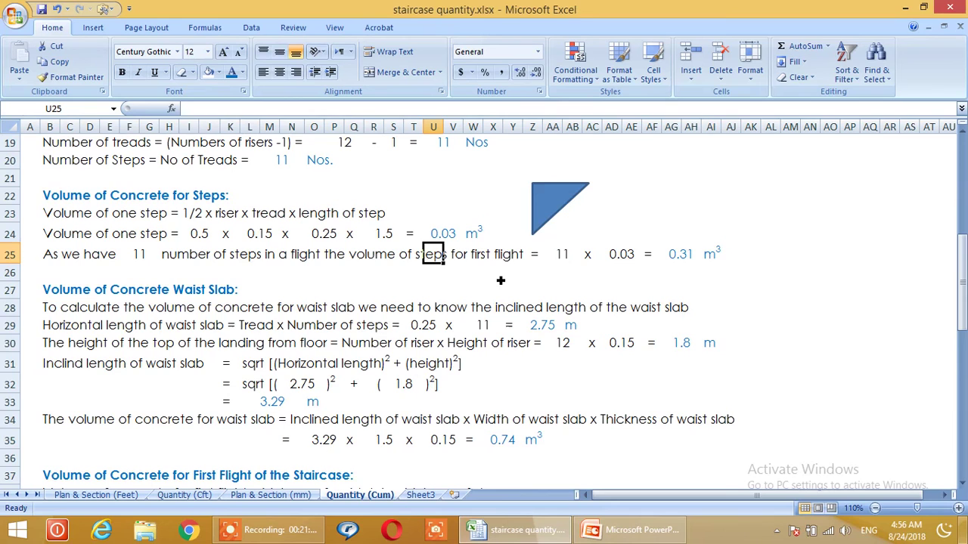
Step: Clear the waist slab's inclined length in L33 and rebuild it with the square-root formula =(N32*N32+S32*S32)^0.5
scroll(501, 280, down, 1)
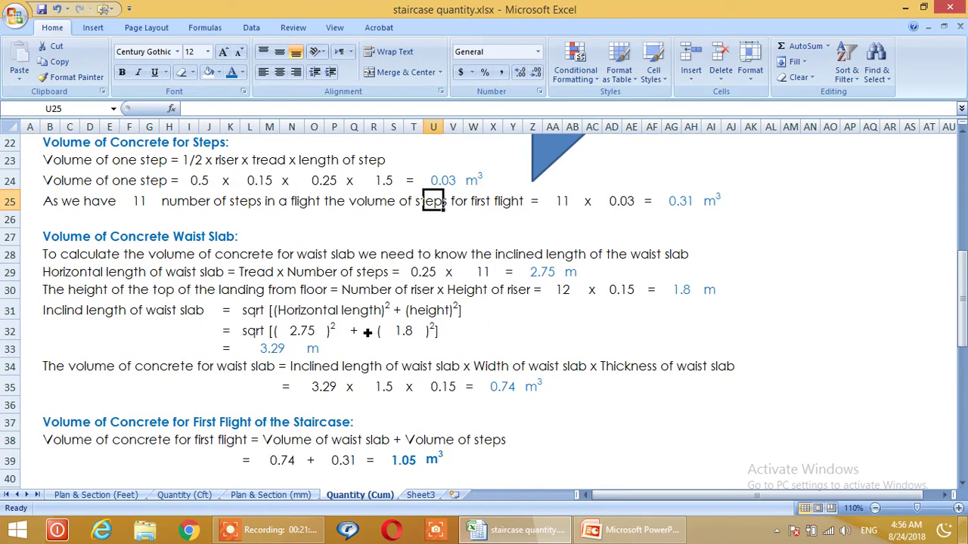
scroll(335, 330, down, 1)
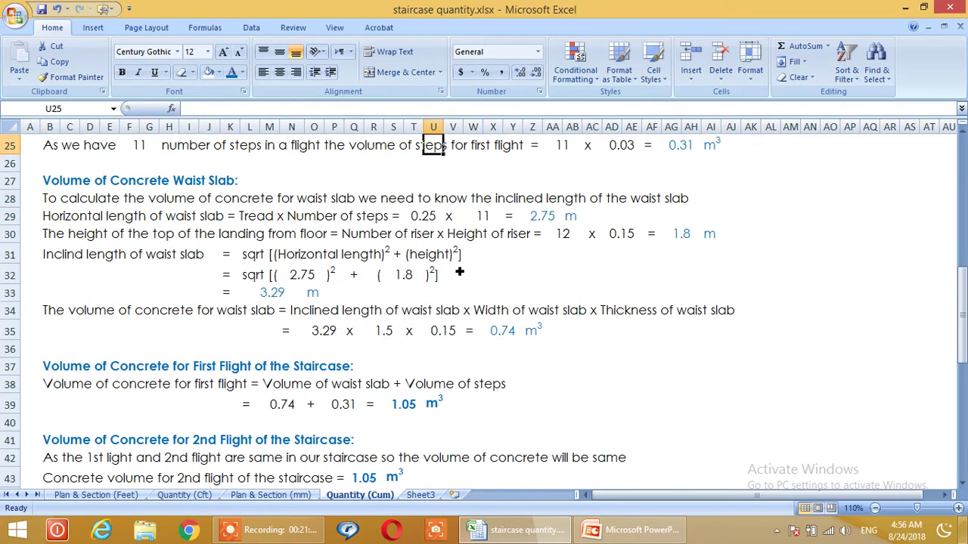
click(286, 296)
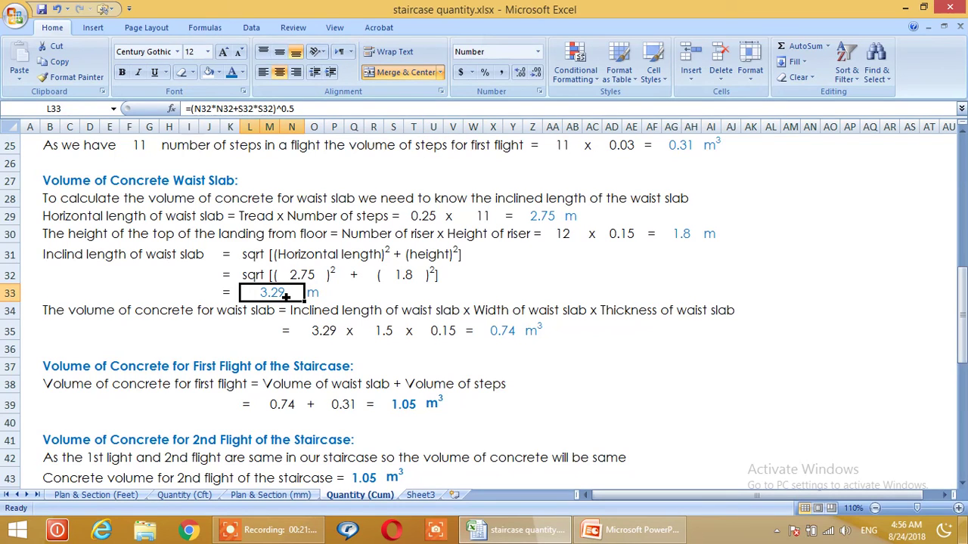
key(Delete)
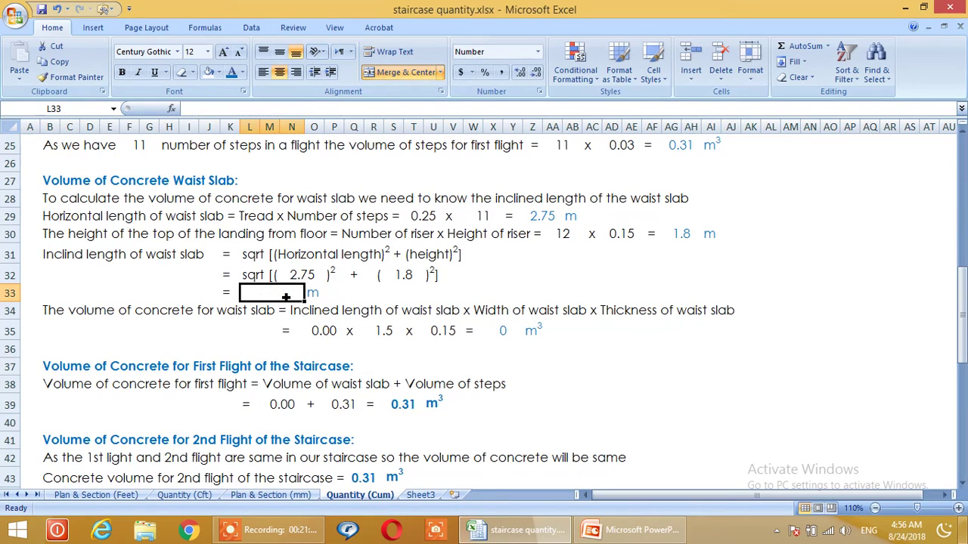
text(=)
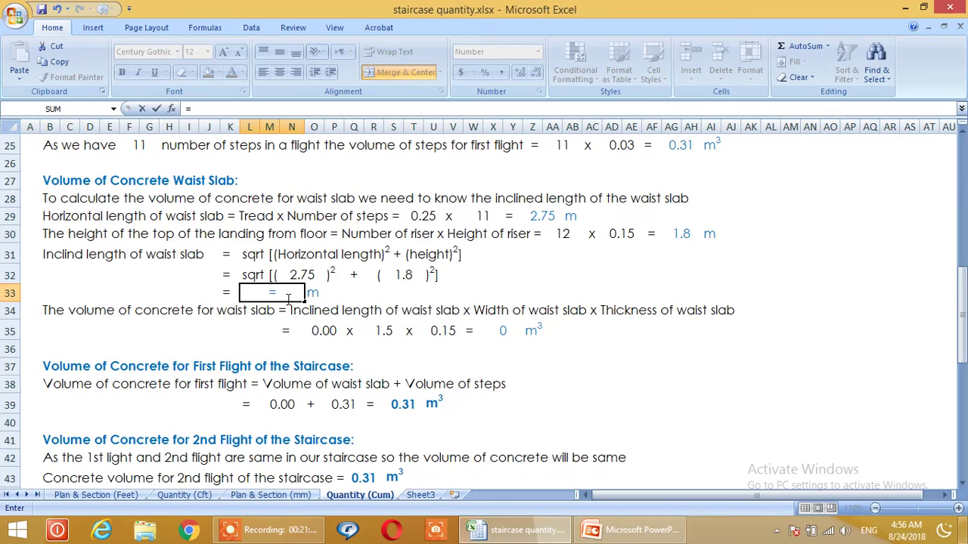
text(()
click(310, 275)
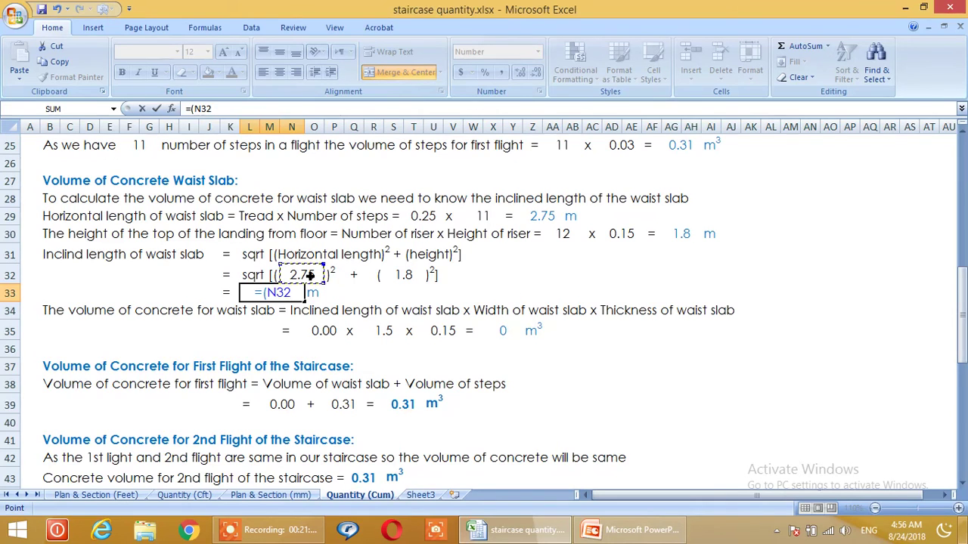
text(*)
click(309, 276)
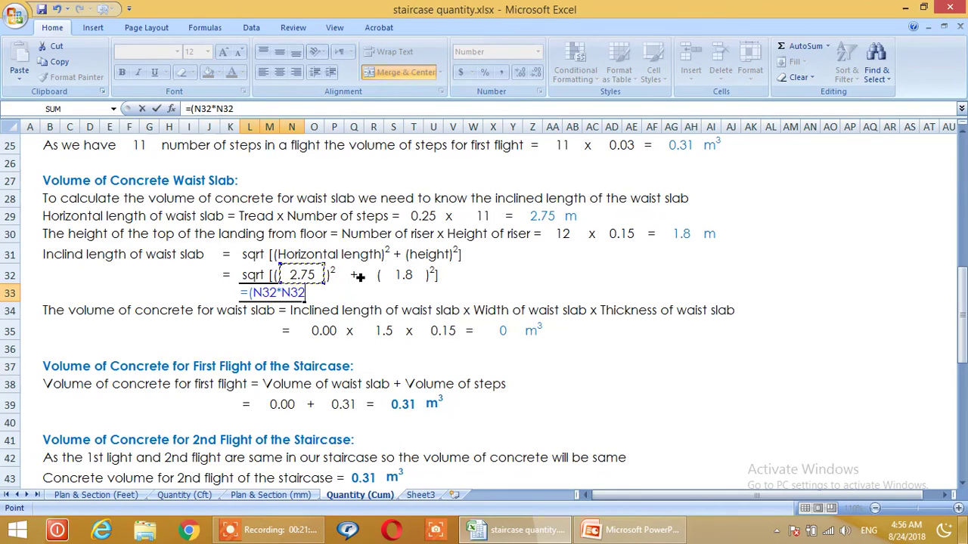
text(+)
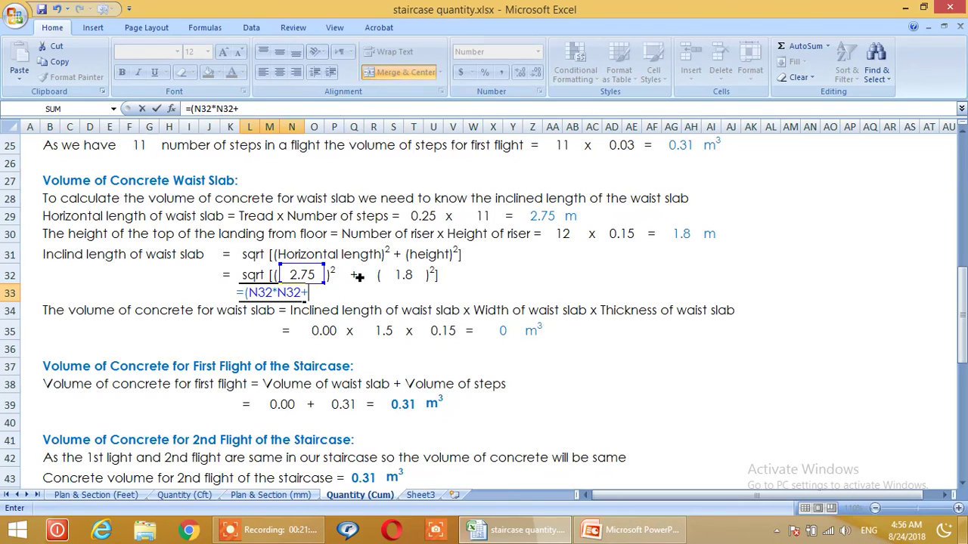
click(408, 279)
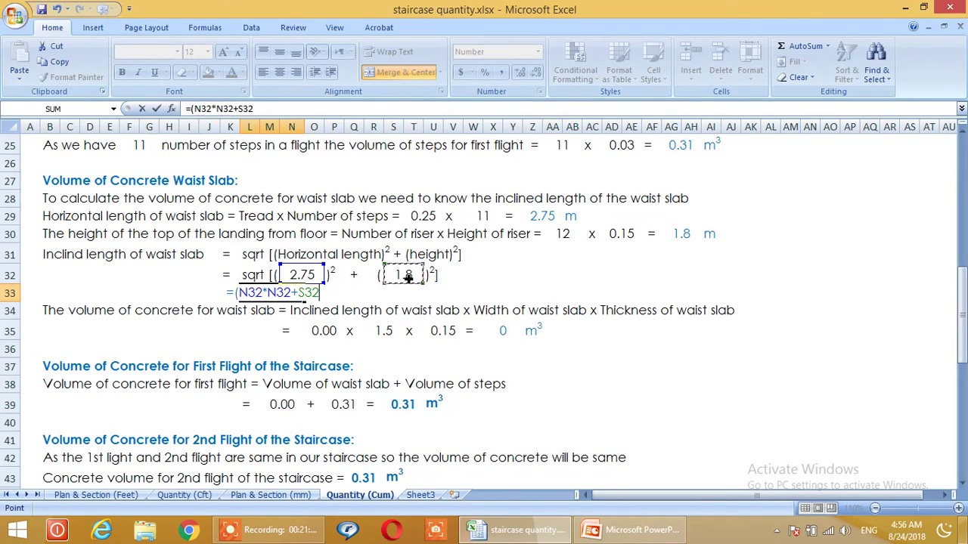
text(*)
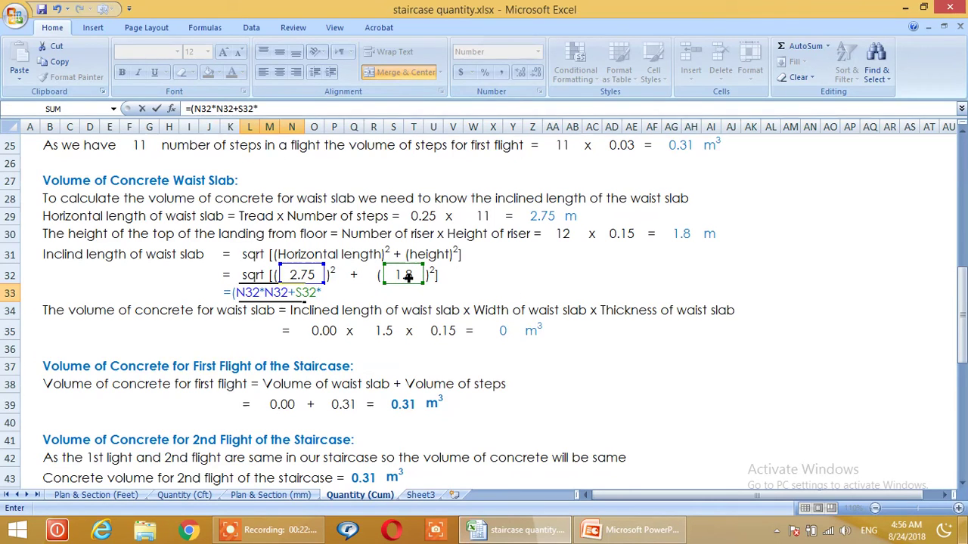
click(408, 276)
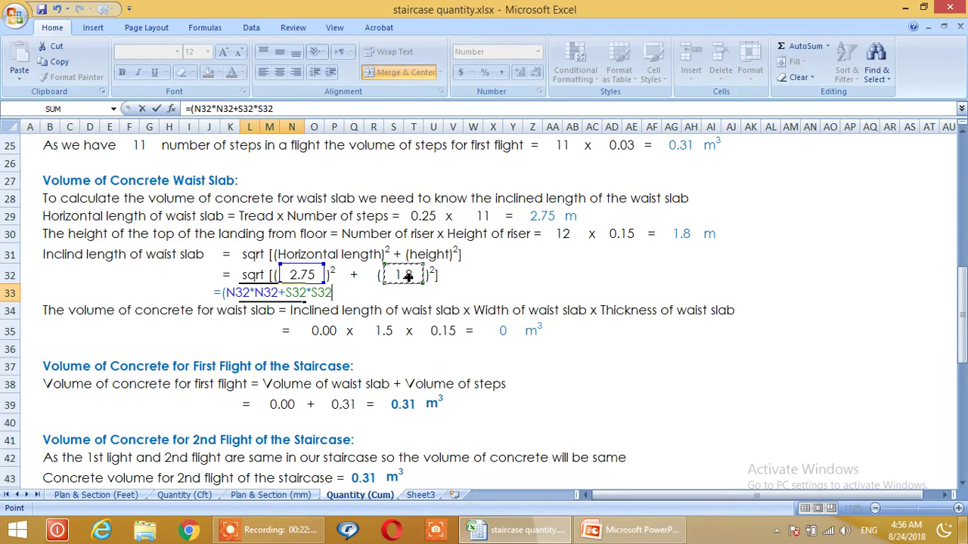
text())
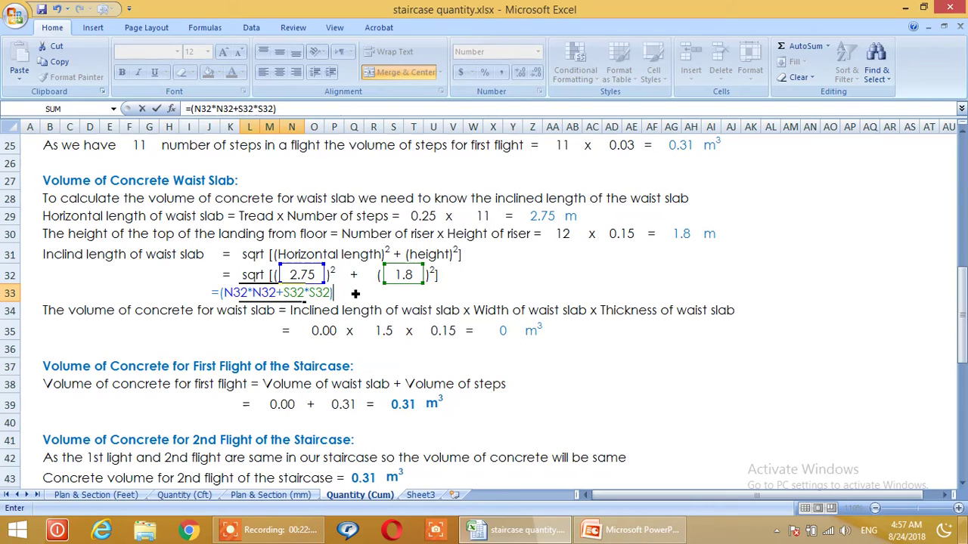
text(^)
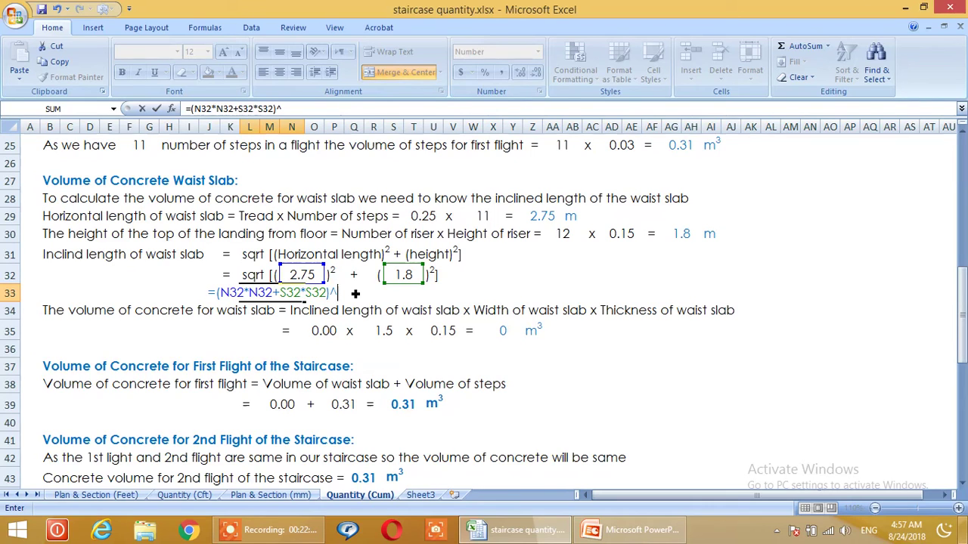
text(0.5)
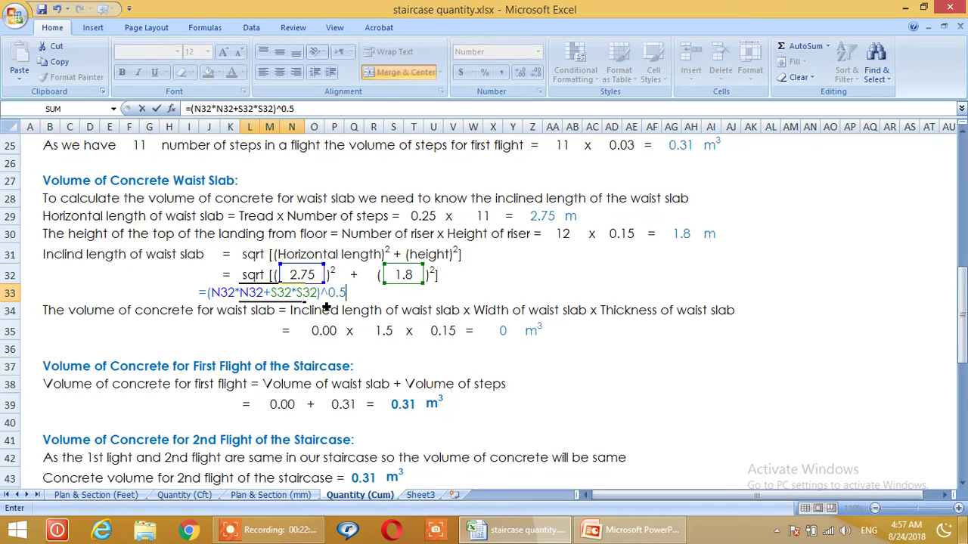
key(Return)
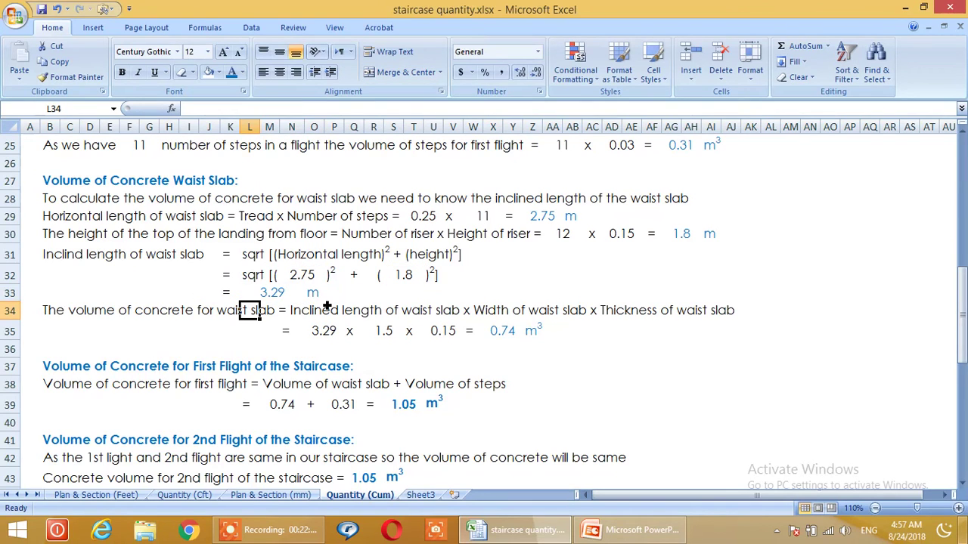
click(274, 295)
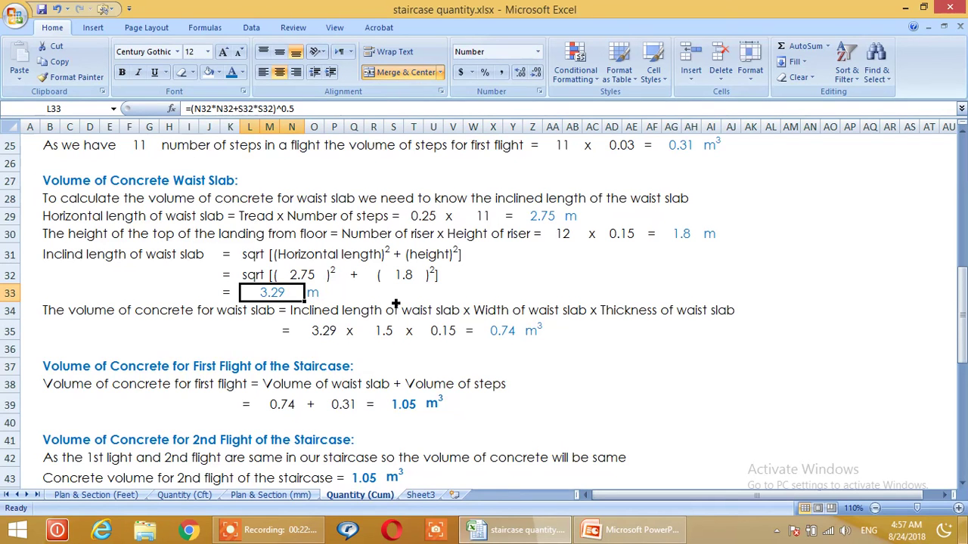
Step: Clear the staircase's total concrete volume in X53 and rebuild it as the sum of both flights and the landing, =O53+R53+U53
scroll(397, 303, down, 2)
scroll(397, 301, down, 1)
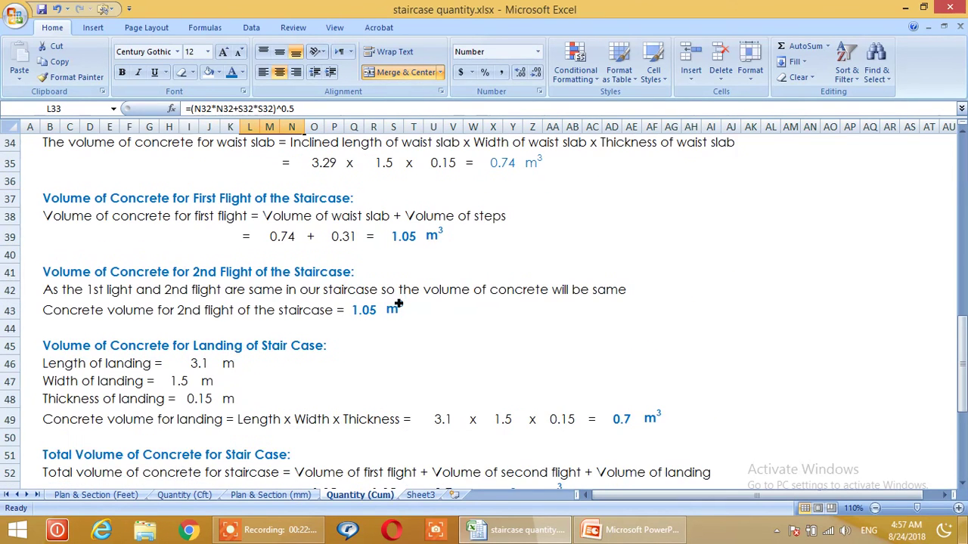
scroll(398, 304, down, 1)
scroll(492, 366, down, 1)
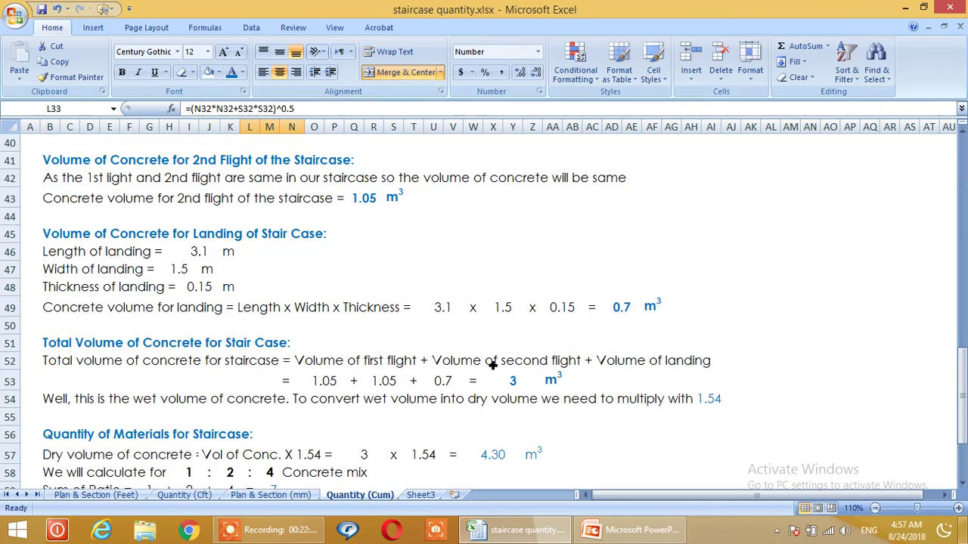
click(515, 383)
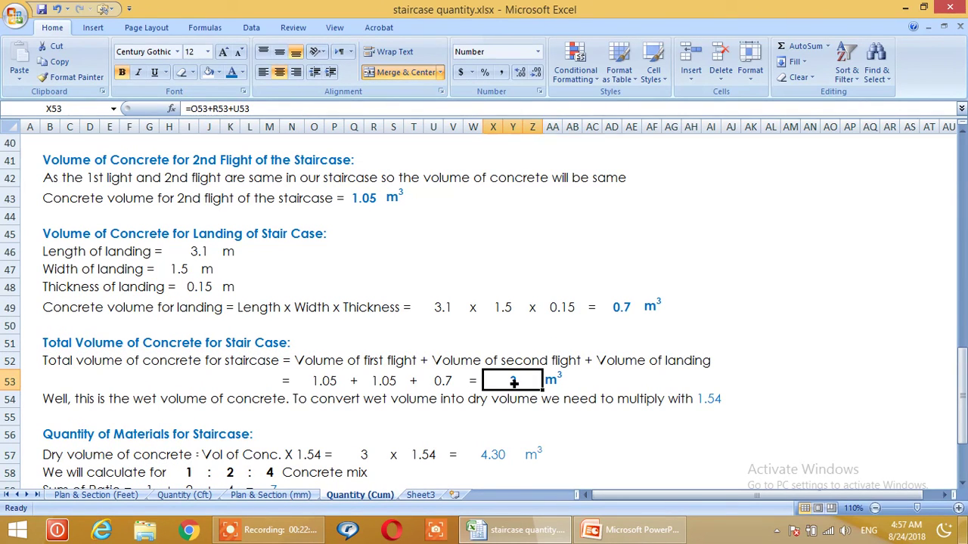
key(Delete)
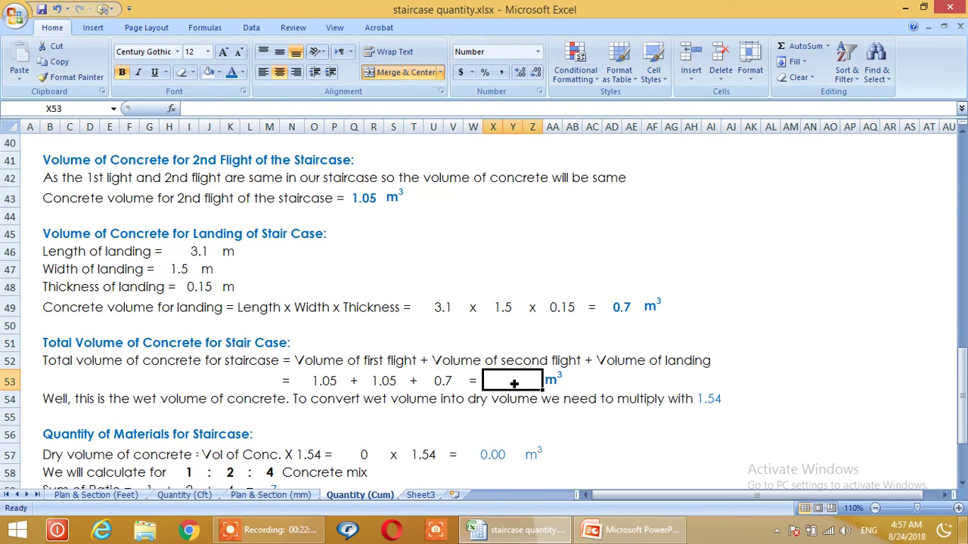
text(=)
click(329, 382)
text(+)
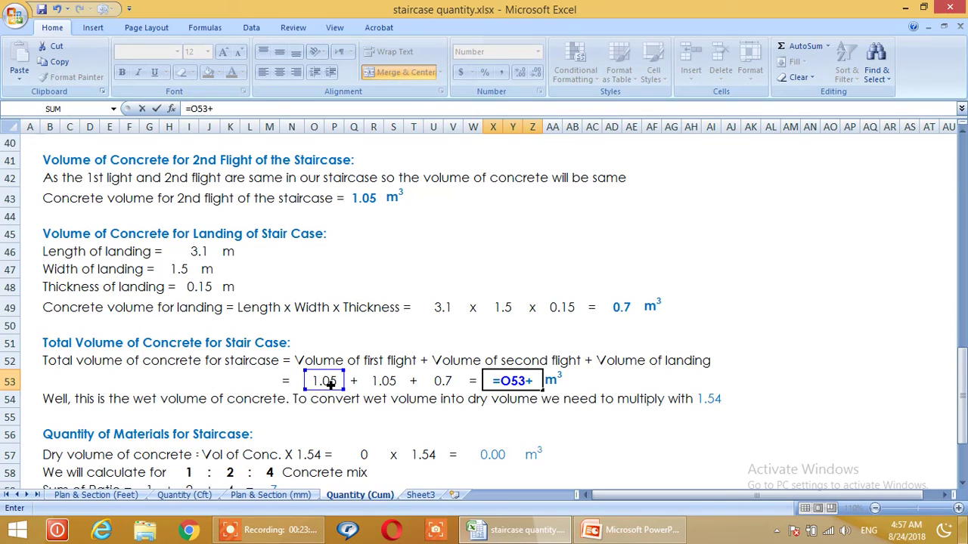
click(382, 382)
text(+)
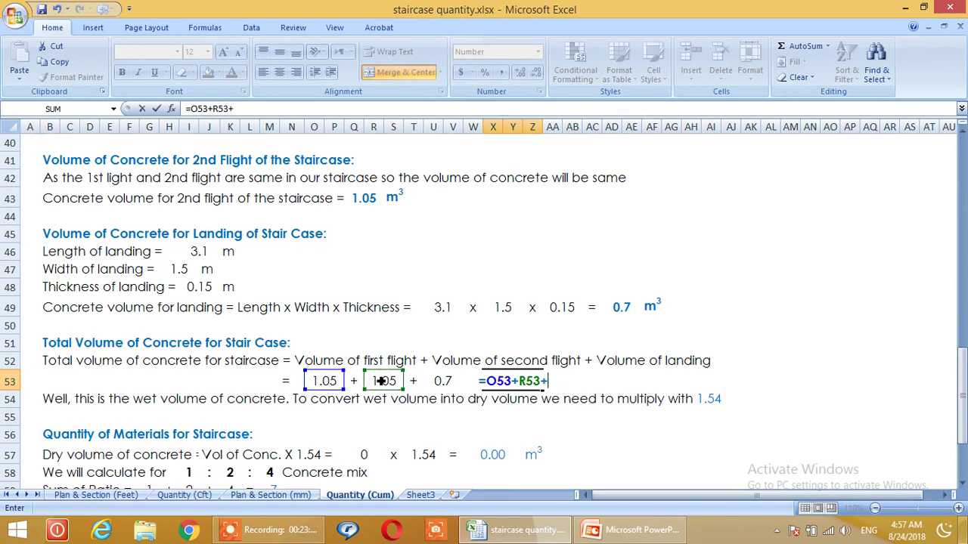
click(440, 385)
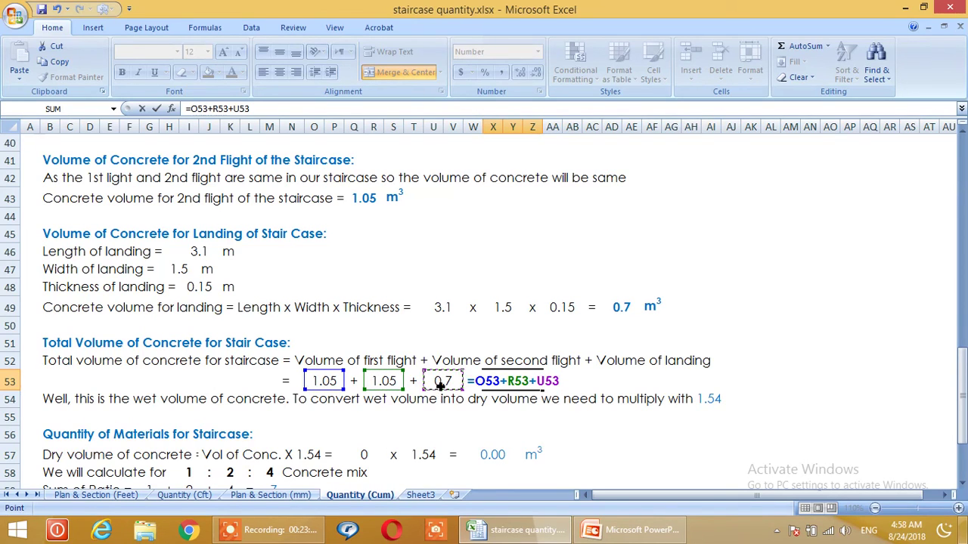
key(Return)
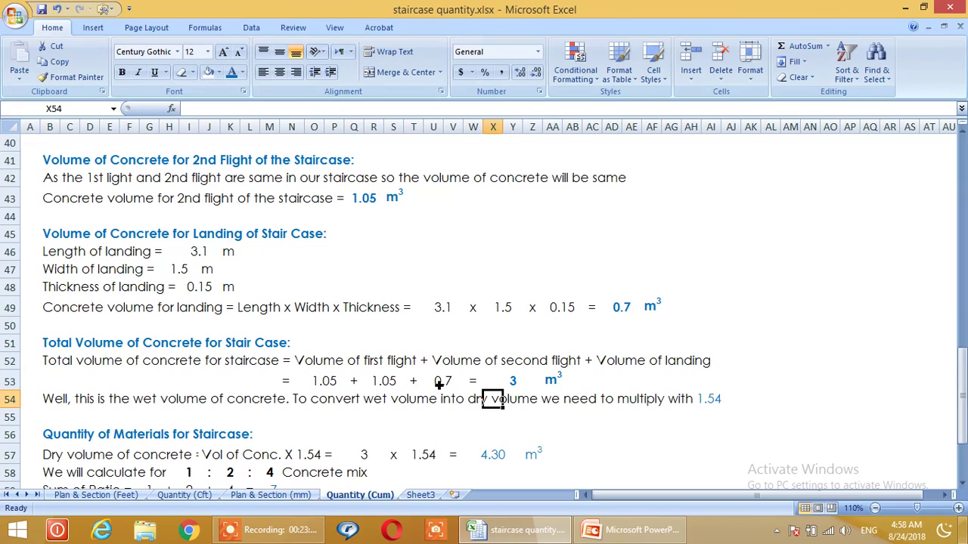
Step: On the empty Sheet3, narrow all columns uniformly so the cells form a fine, nearly square grid
scroll(367, 397, up, 10)
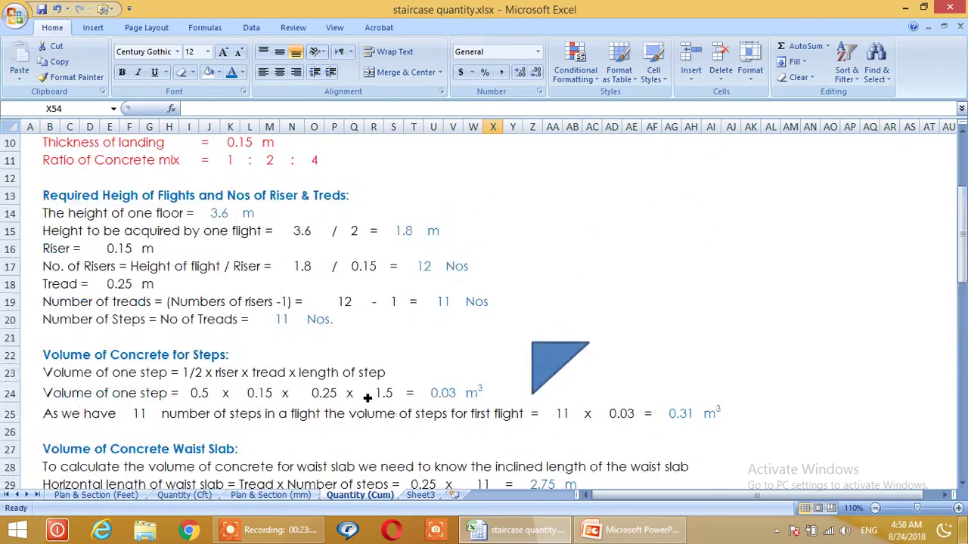
scroll(368, 397, up, 3)
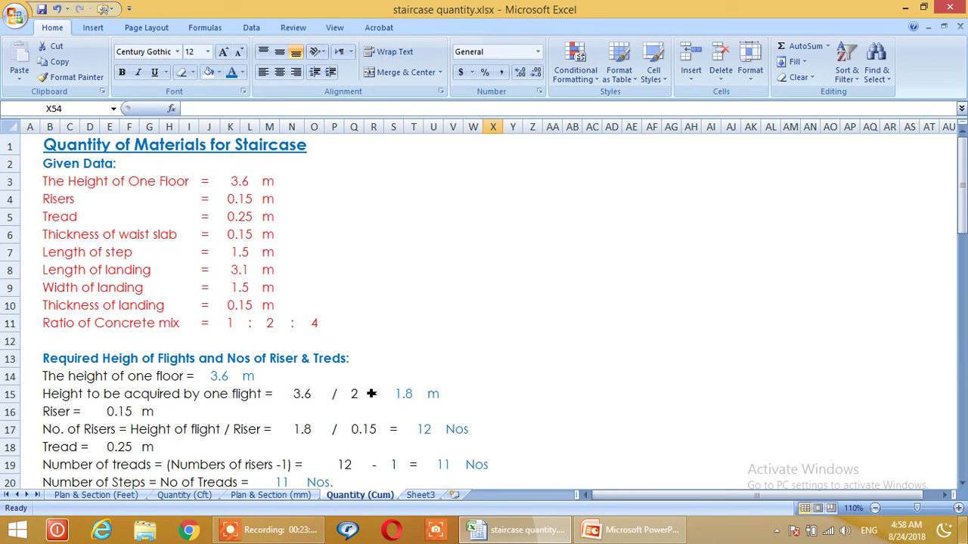
click(421, 495)
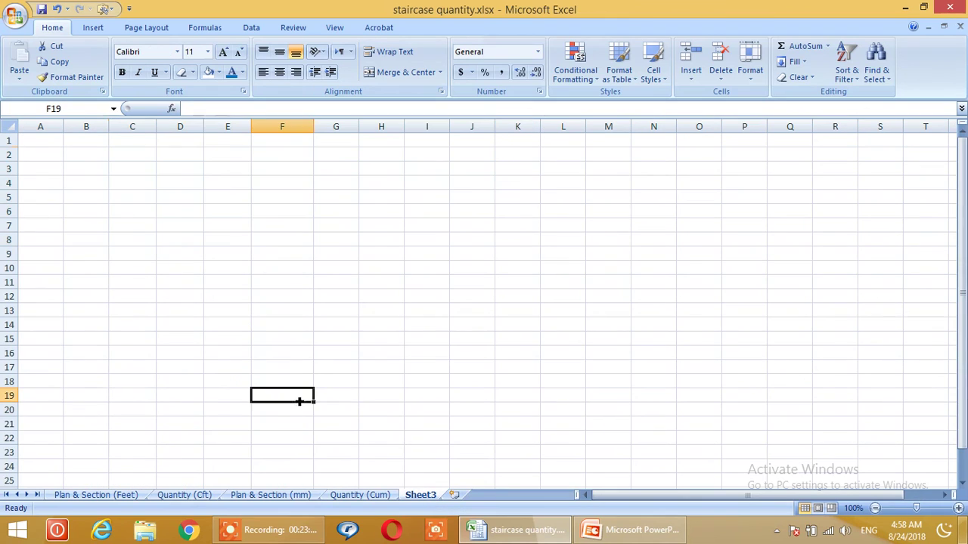
click(41, 196)
click(11, 128)
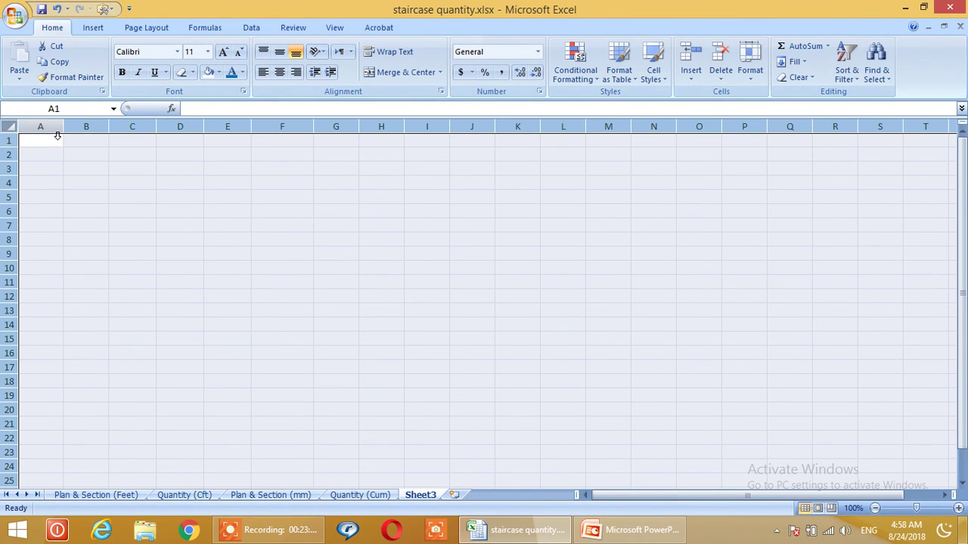
drag(64, 130, 37, 128)
click(131, 245)
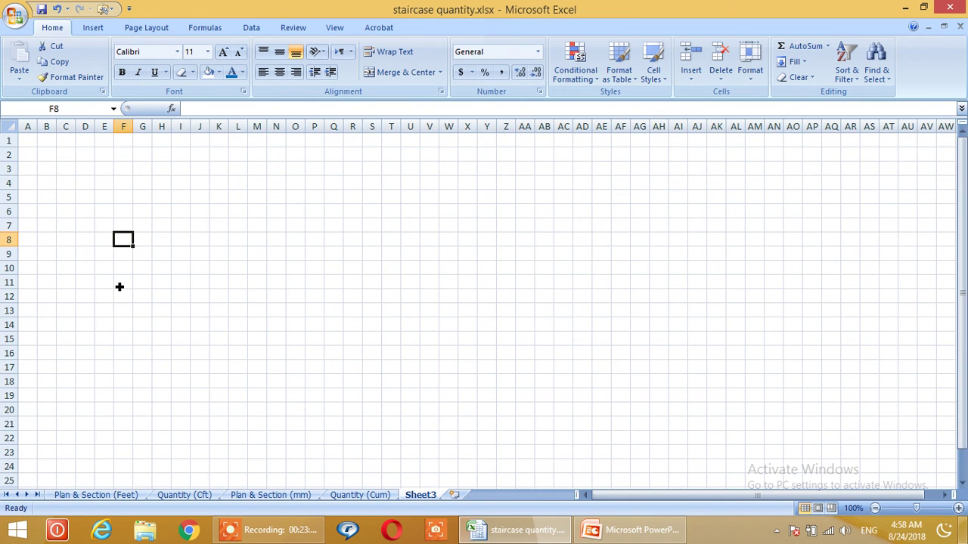
Step: Select the entire Sheet3 and make all its rows slightly taller at once
click(9, 126)
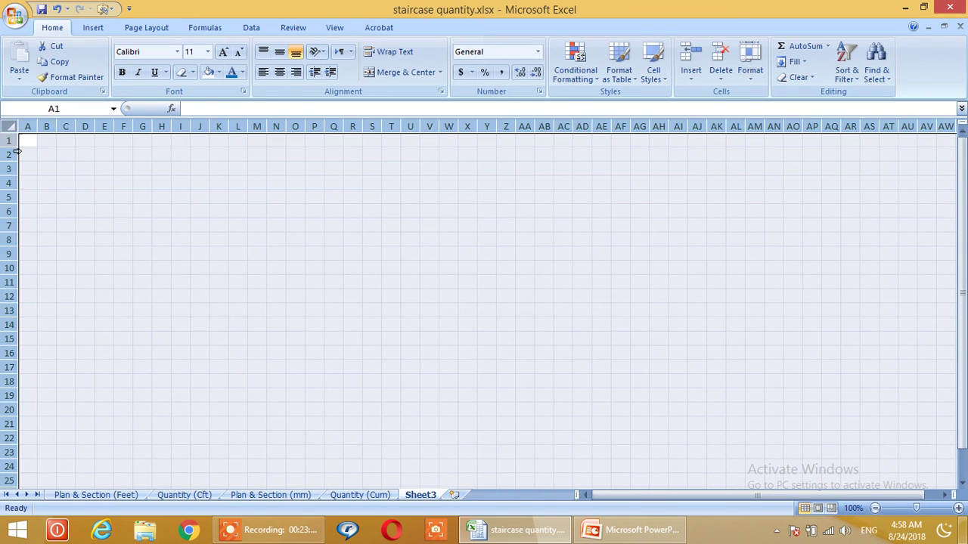
drag(13, 150, 11, 150)
click(111, 216)
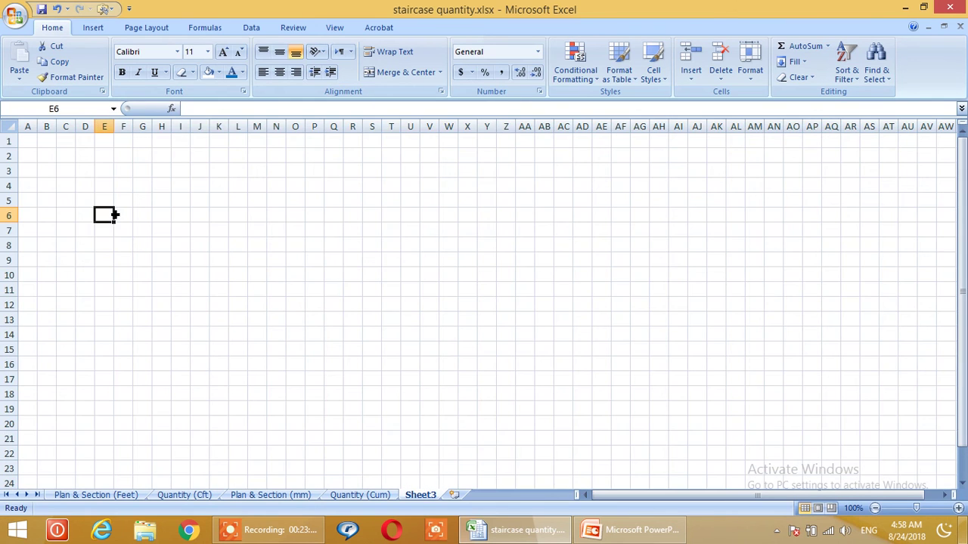
Step: Enter the sample value 25.36 in cell F4 of Sheet3
click(198, 249)
drag(136, 183, 145, 186)
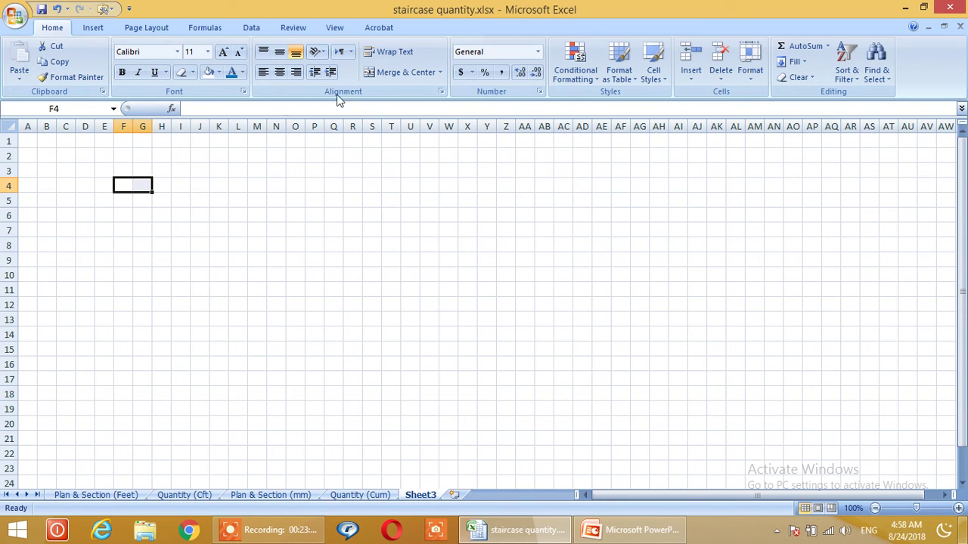
click(125, 189)
text(25)
text(.25)
key(Return)
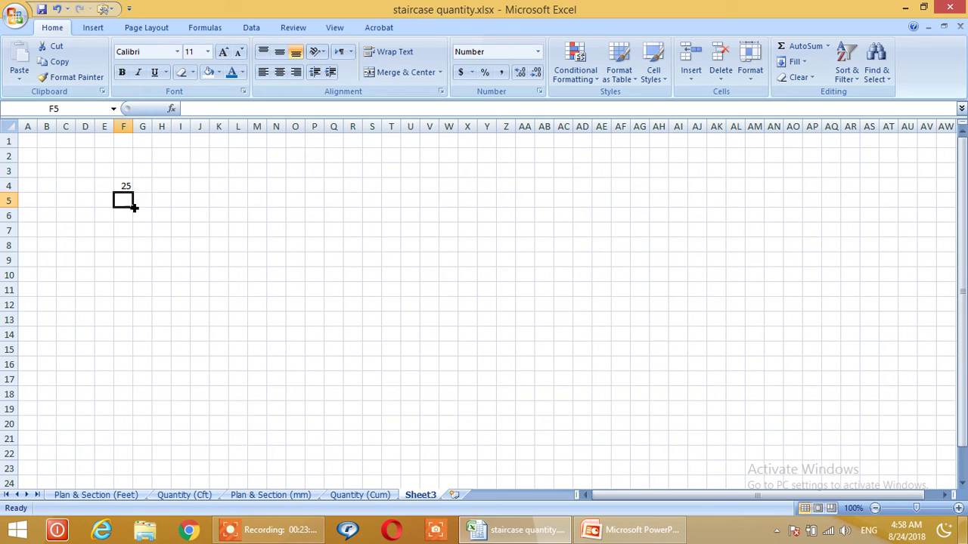
Step: Merge and center cells F4 and G4 so the sample number spans both narrow columns
drag(125, 188, 143, 188)
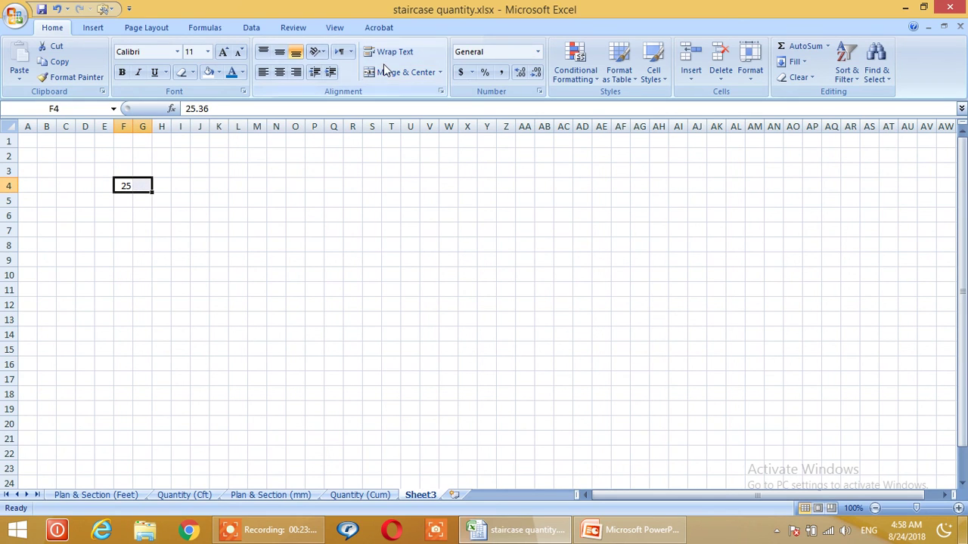
click(414, 76)
click(276, 274)
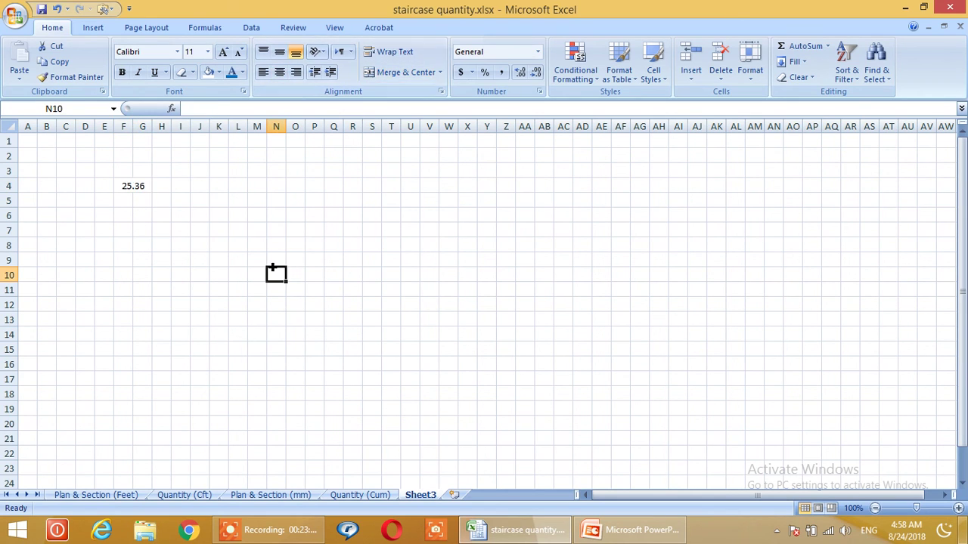
click(143, 188)
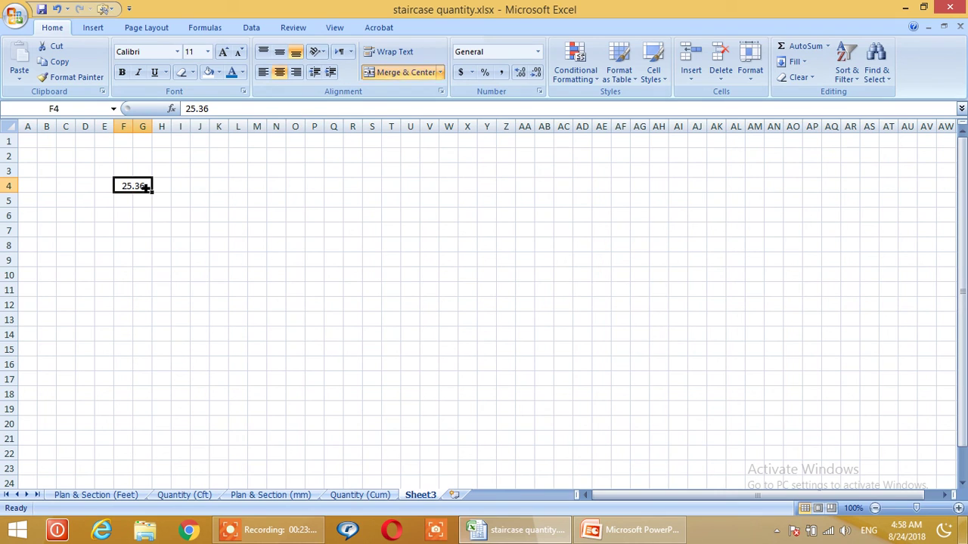
Step: Fill all cells of Sheet3 with white to hide the gridlines
click(198, 306)
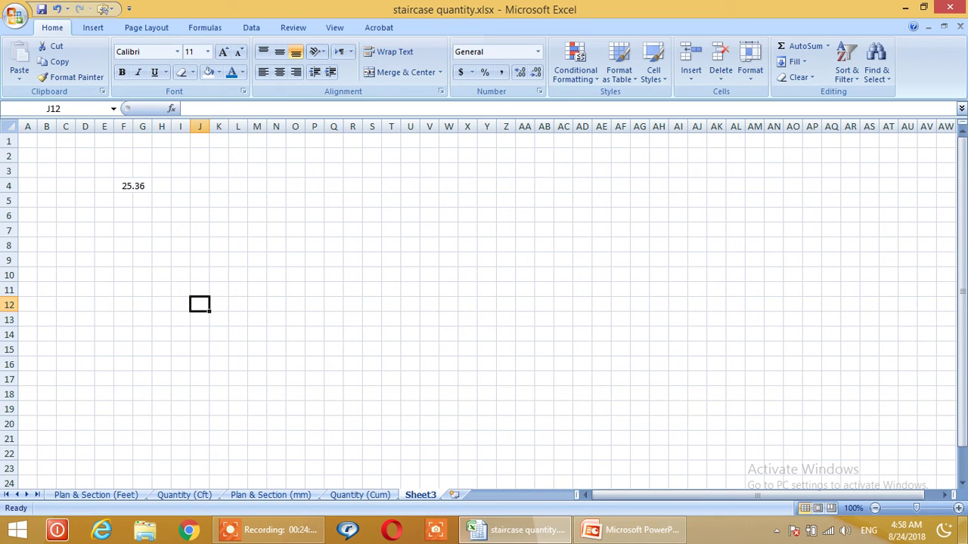
click(11, 132)
click(209, 72)
drag(295, 335, 296, 320)
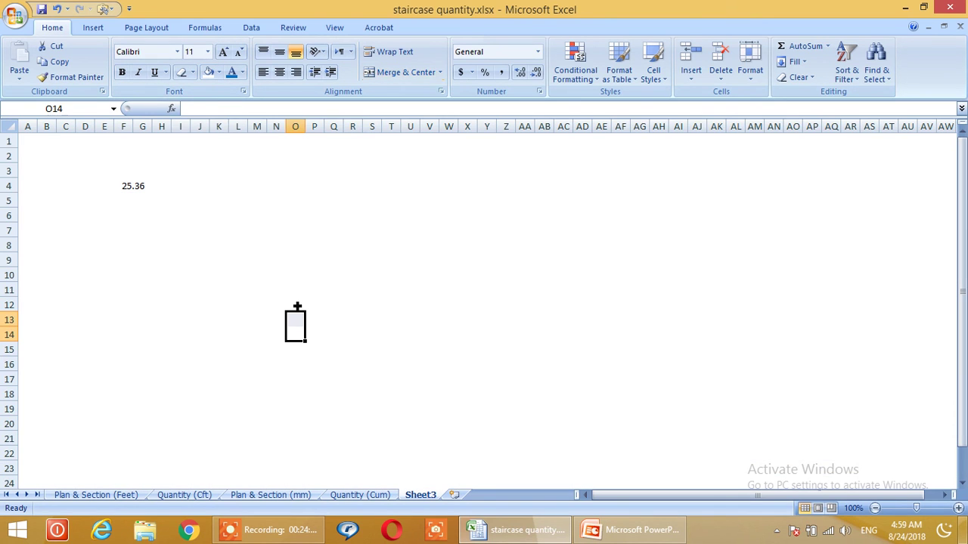
Step: Set the whole Quantity (Cum) sheet to No Fill and look over its underlying cell grid
click(349, 497)
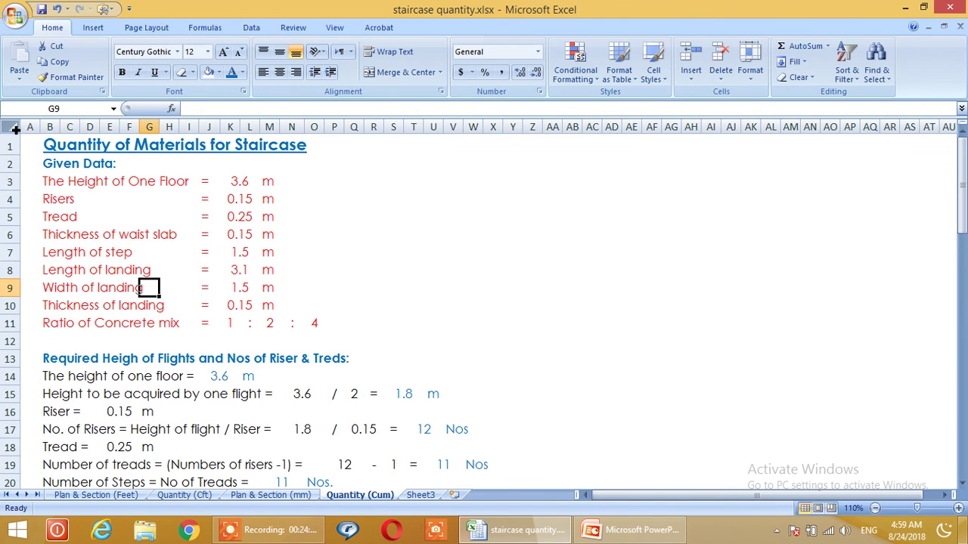
click(12, 130)
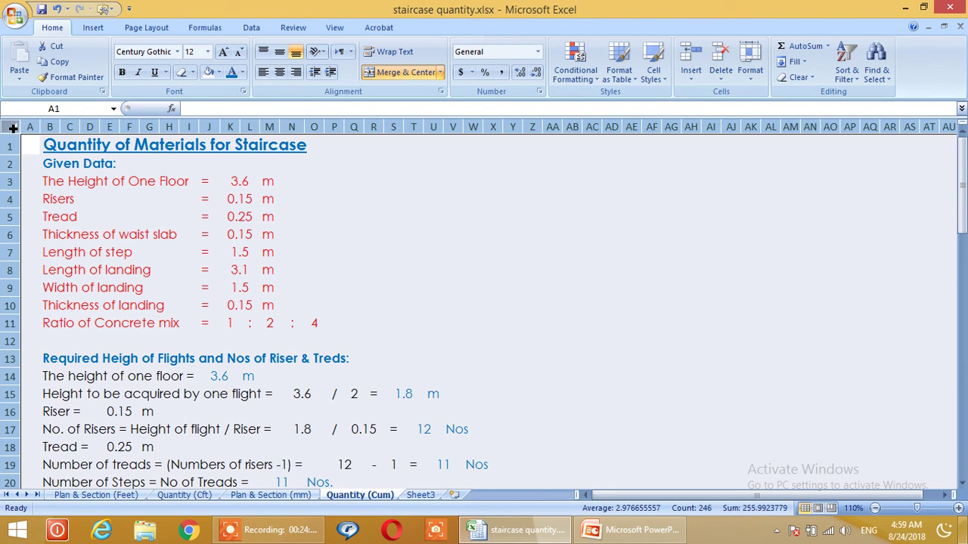
click(219, 72)
click(231, 198)
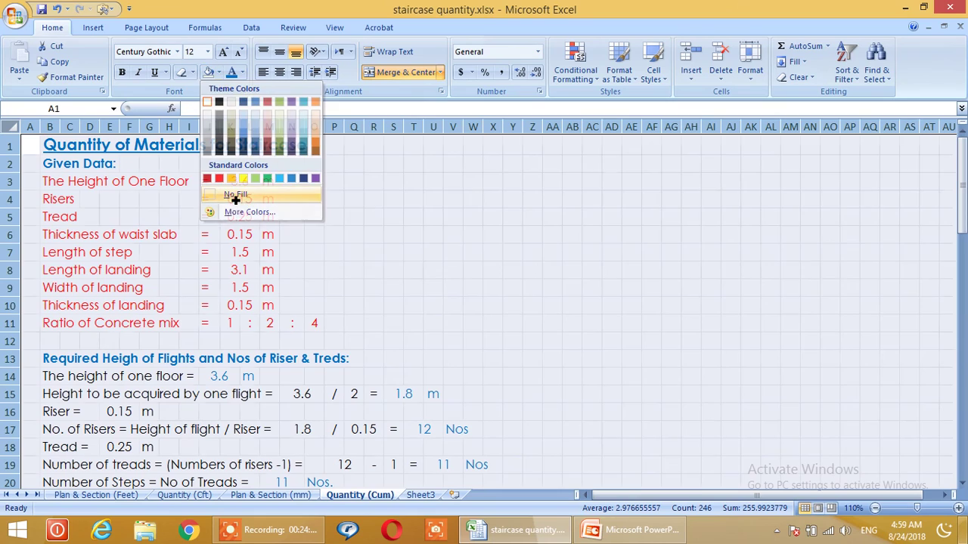
click(428, 280)
scroll(432, 279, down, 4)
scroll(328, 283, up, 2)
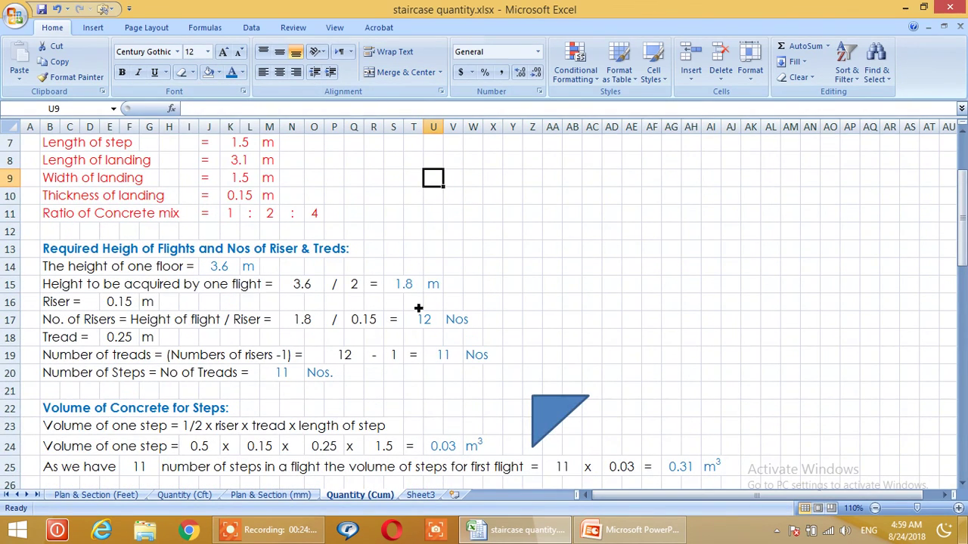
scroll(422, 360, down, 1)
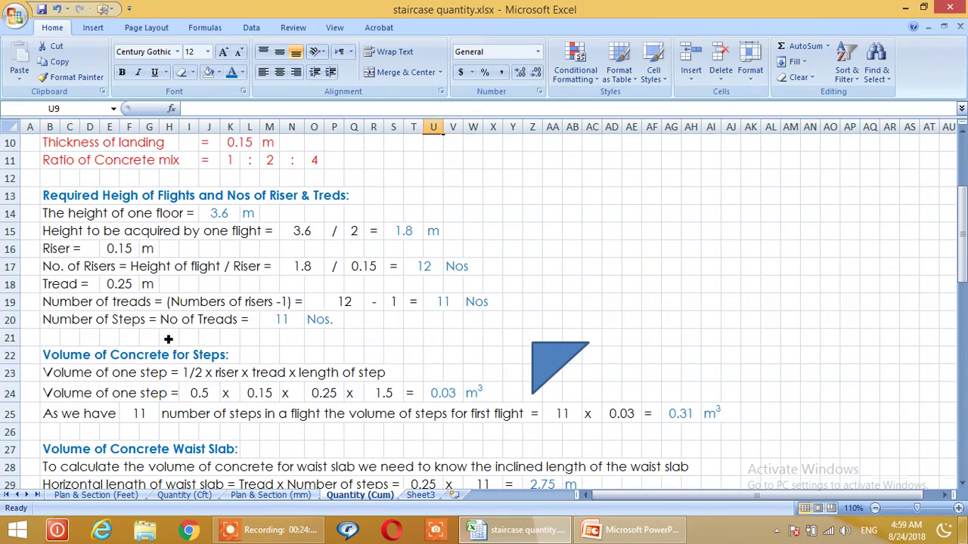
scroll(159, 339, down, 1)
scroll(302, 363, down, 4)
scroll(277, 371, up, 8)
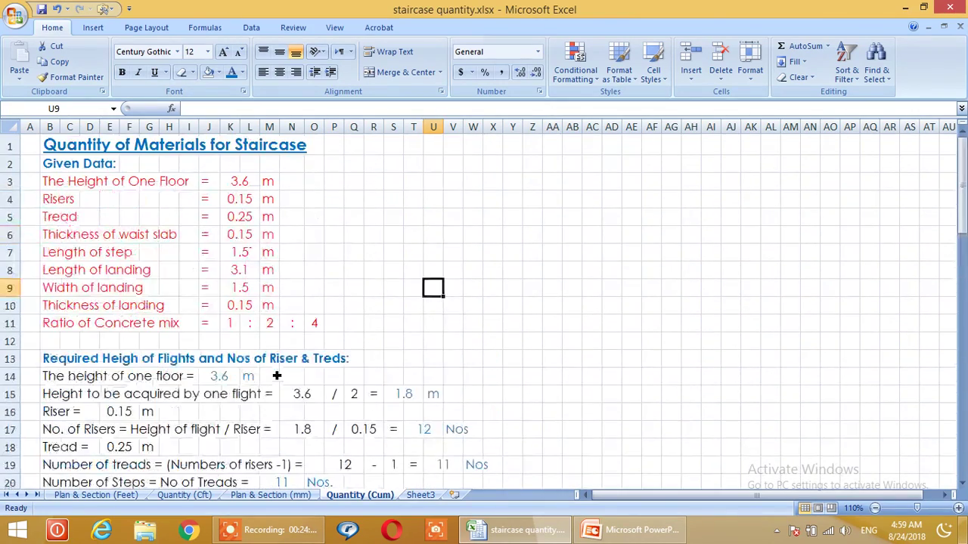
Step: Apply the white fill to the whole Quantity (Cum) sheet and review the calculation layout
click(15, 127)
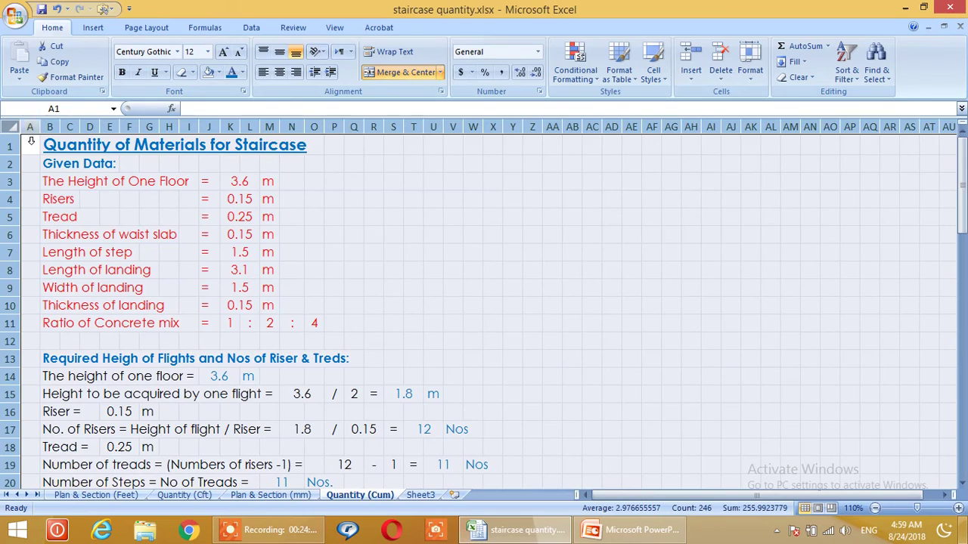
click(217, 73)
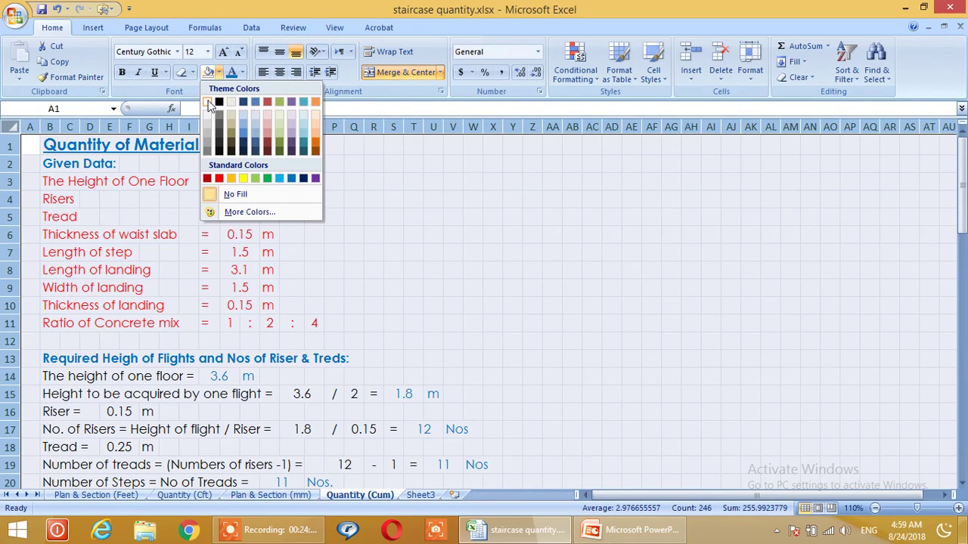
click(217, 100)
click(327, 220)
scroll(358, 309, down, 4)
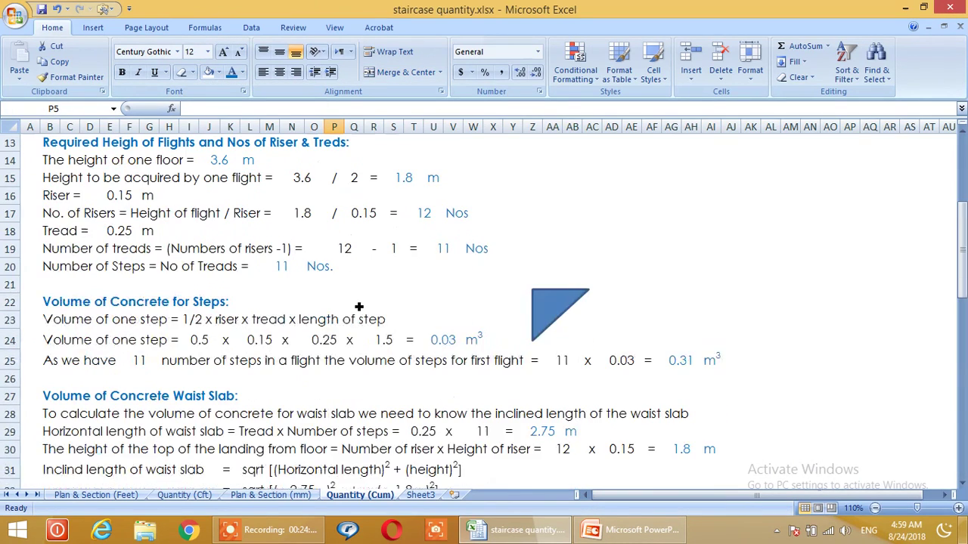
scroll(359, 307, down, 5)
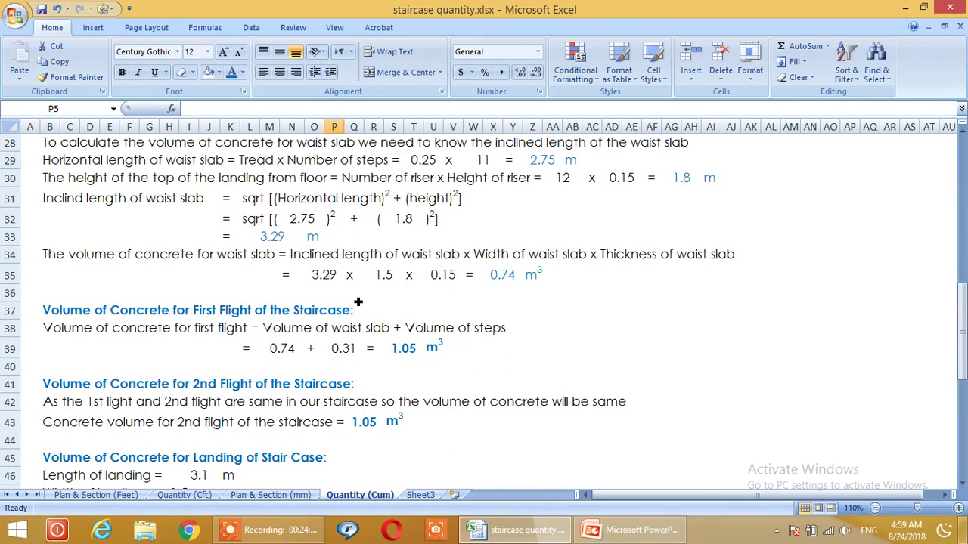
scroll(358, 302, up, 9)
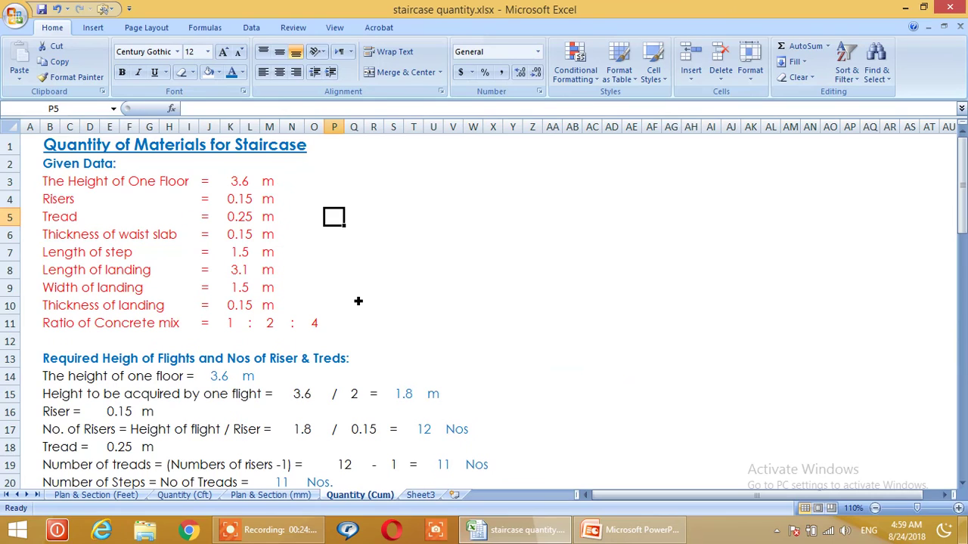